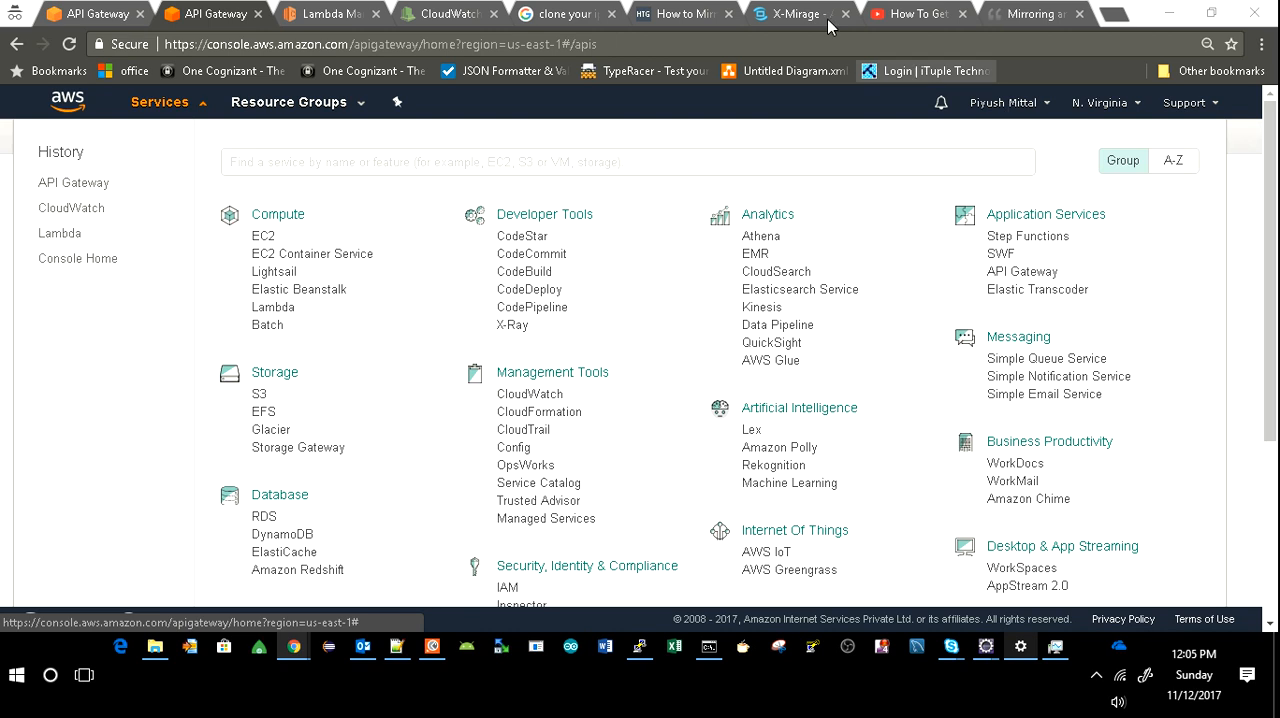
Search the AWS services for "api gateway" and open the API Gateway console.
left_click(312, 161)
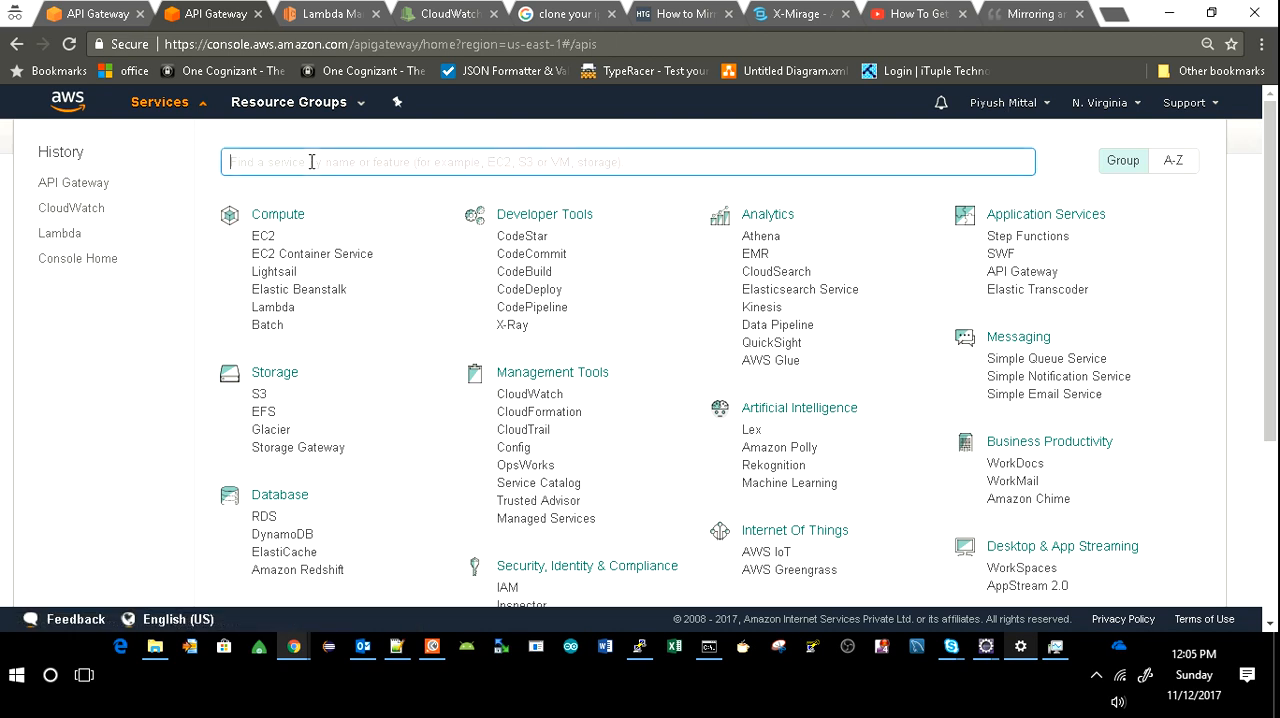
type("api")
left_click(165, 112)
left_click(171, 108)
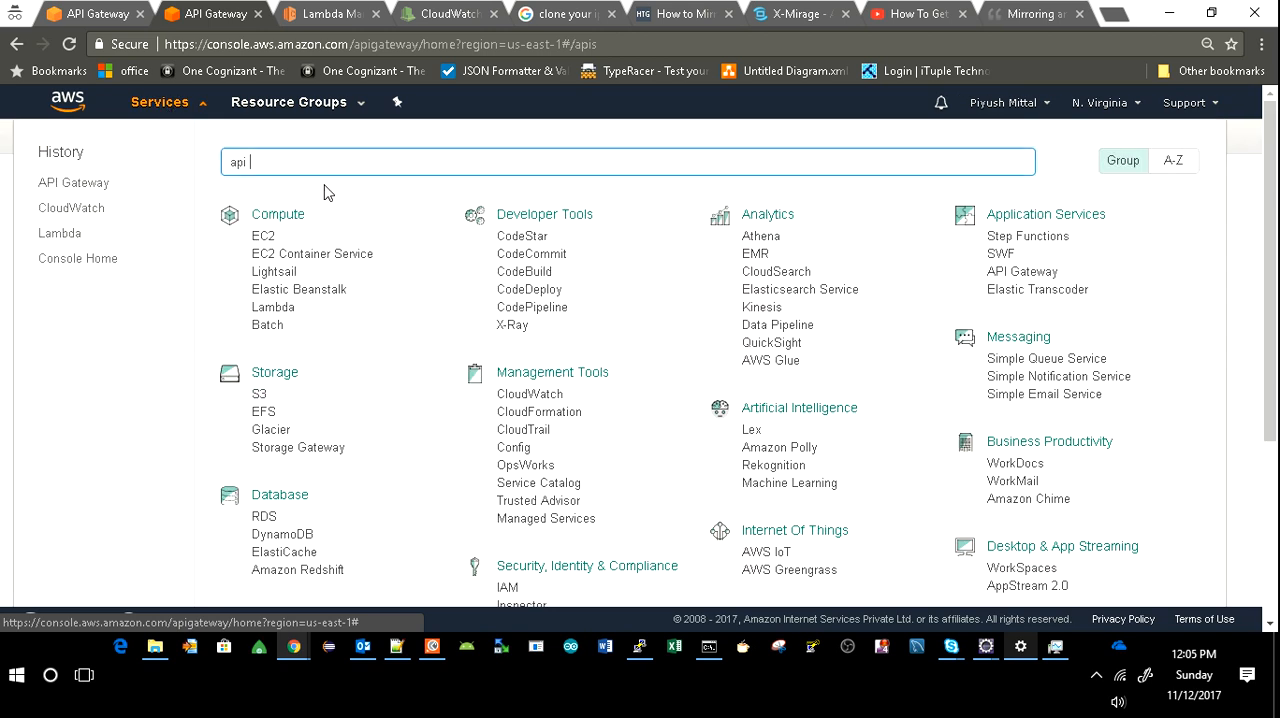
type("gateway")
left_click(343, 196)
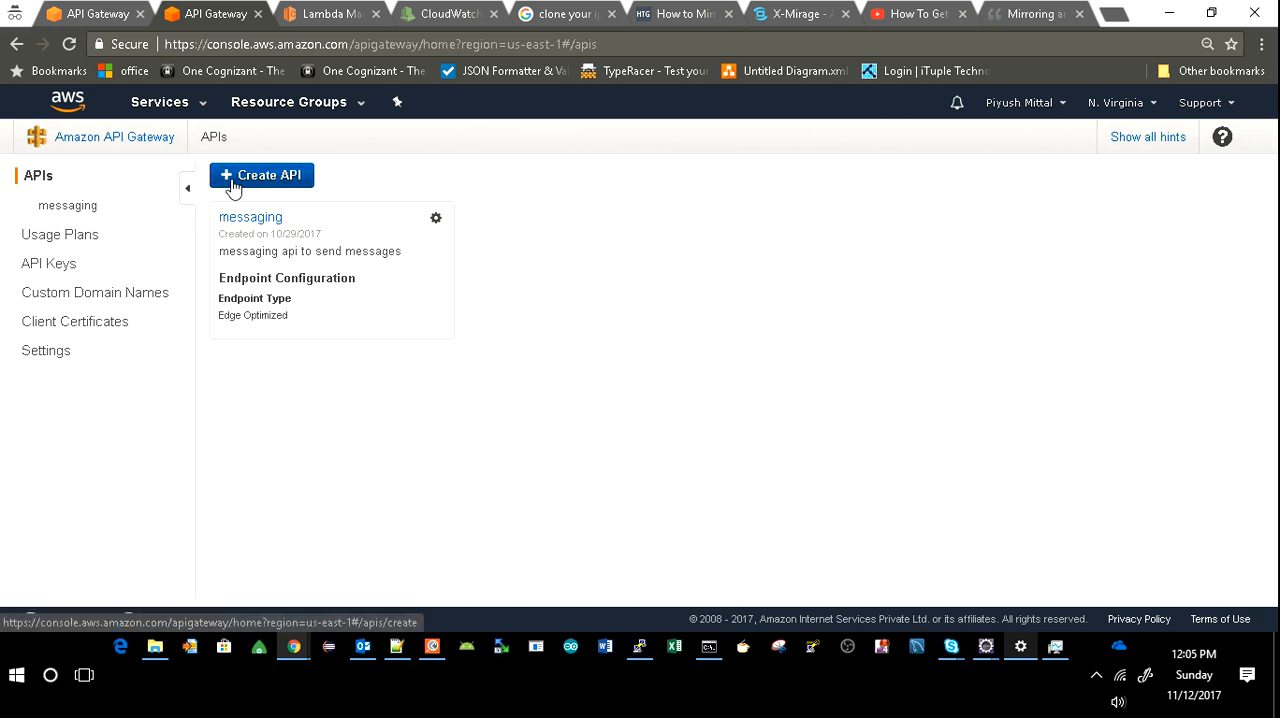
Create a new API named "test api" with the description "this is testing api" and the Edge optimized endpoint type.
left_click(272, 190)
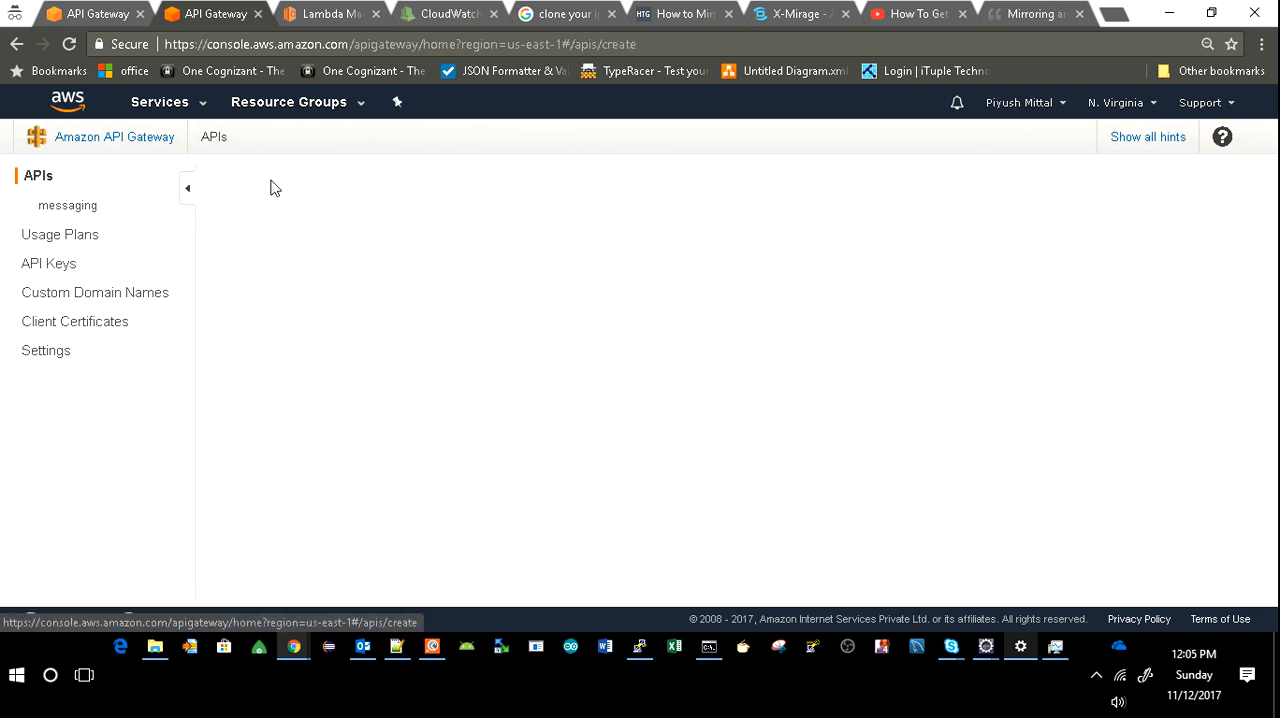
left_click(522, 354)
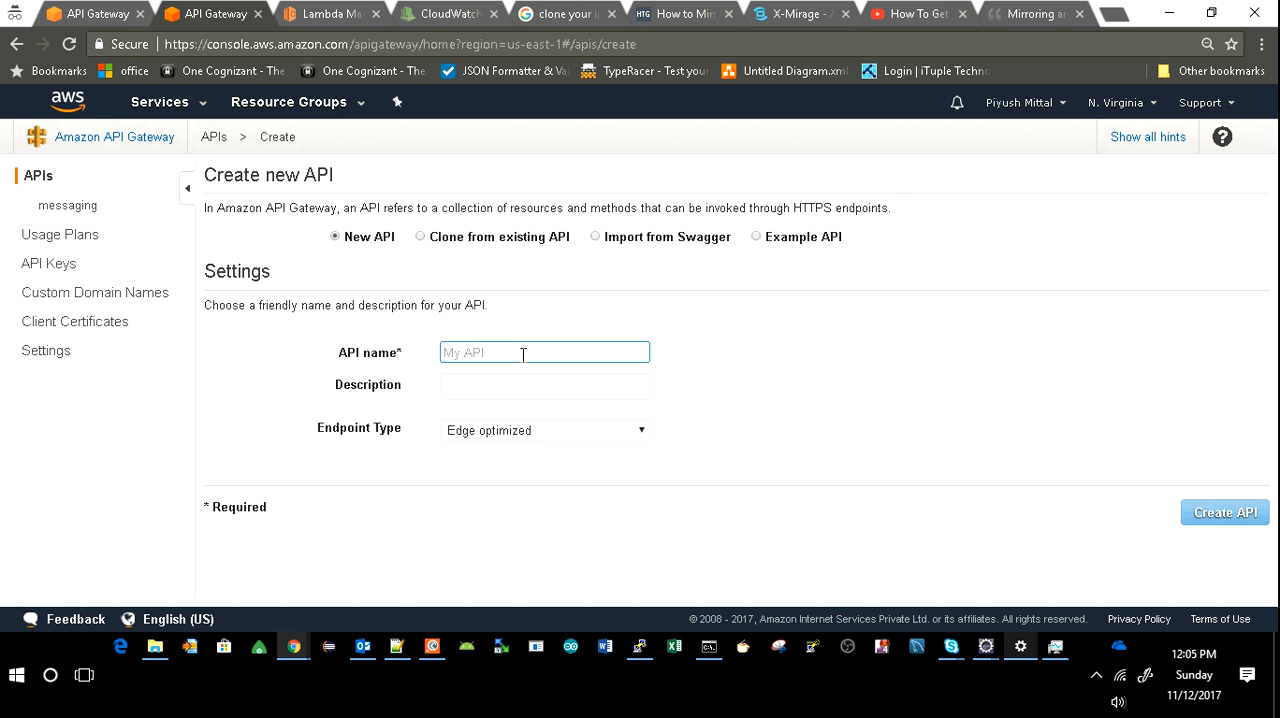
type("test ")
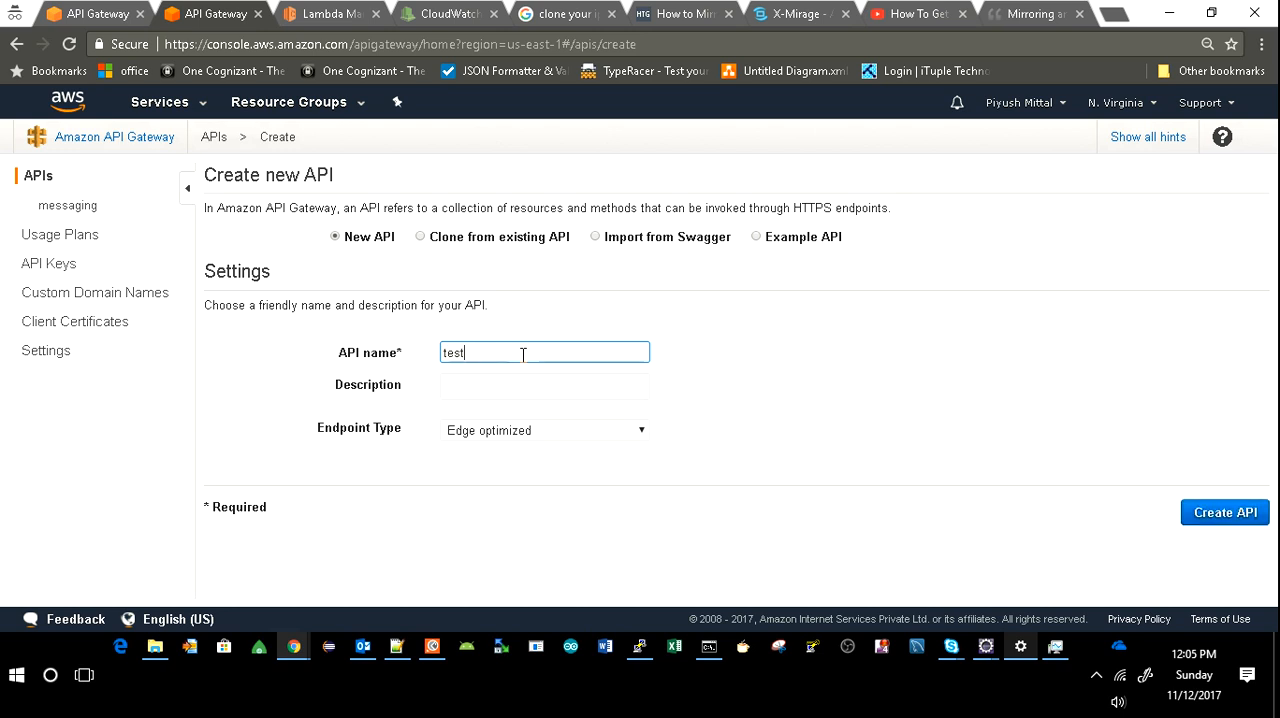
type("api")
key("Tab")
type("t")
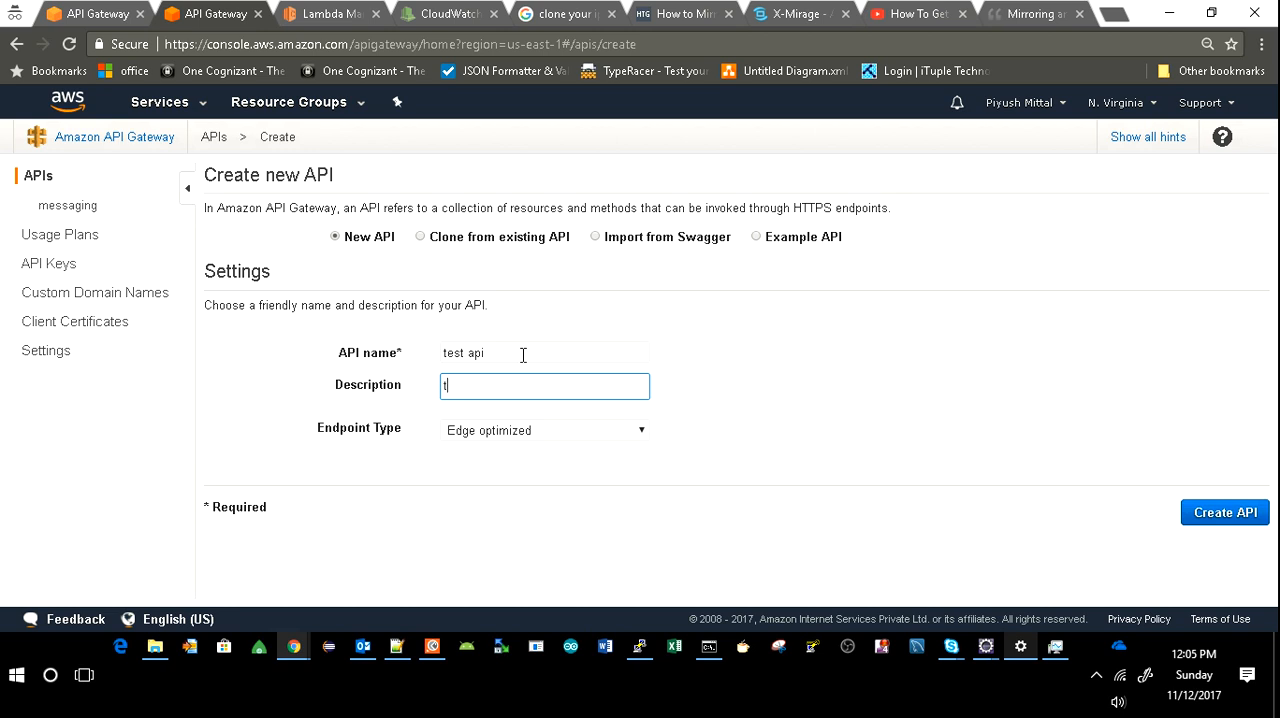
type("his is testing api")
left_click(1264, 514)
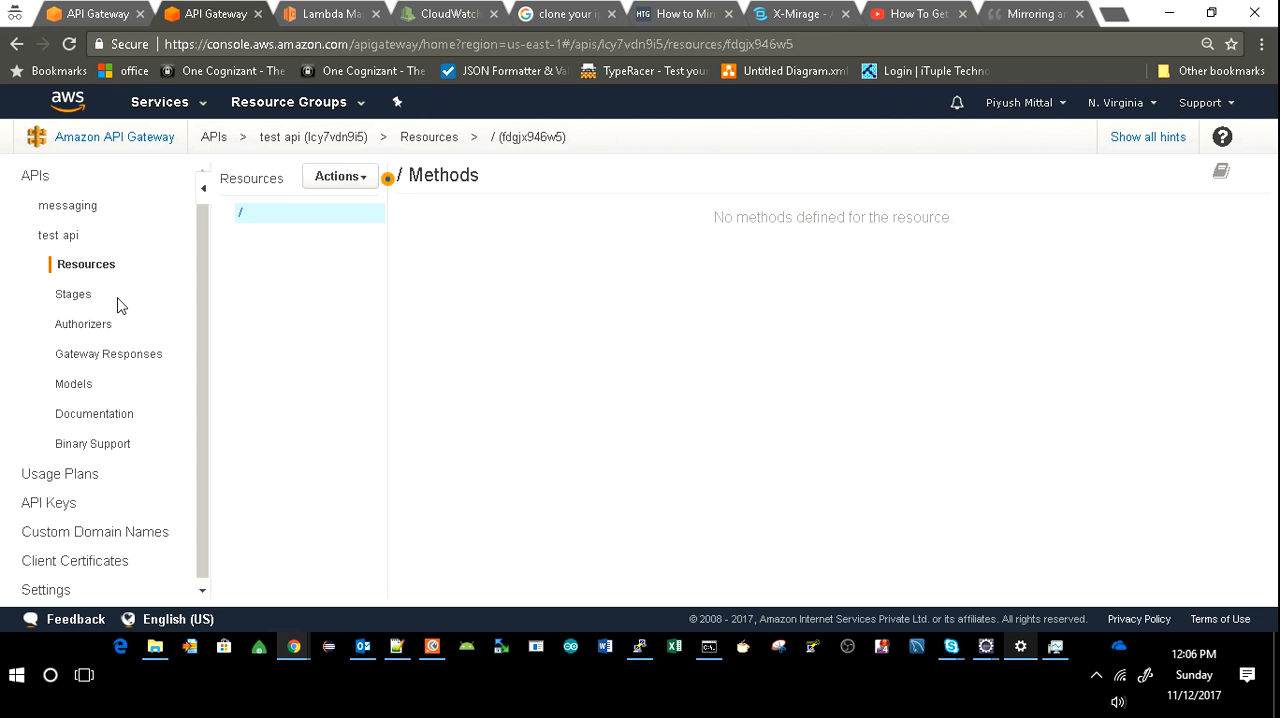
Create a child resource named "sms" under the root of the test api.
left_click(340, 188)
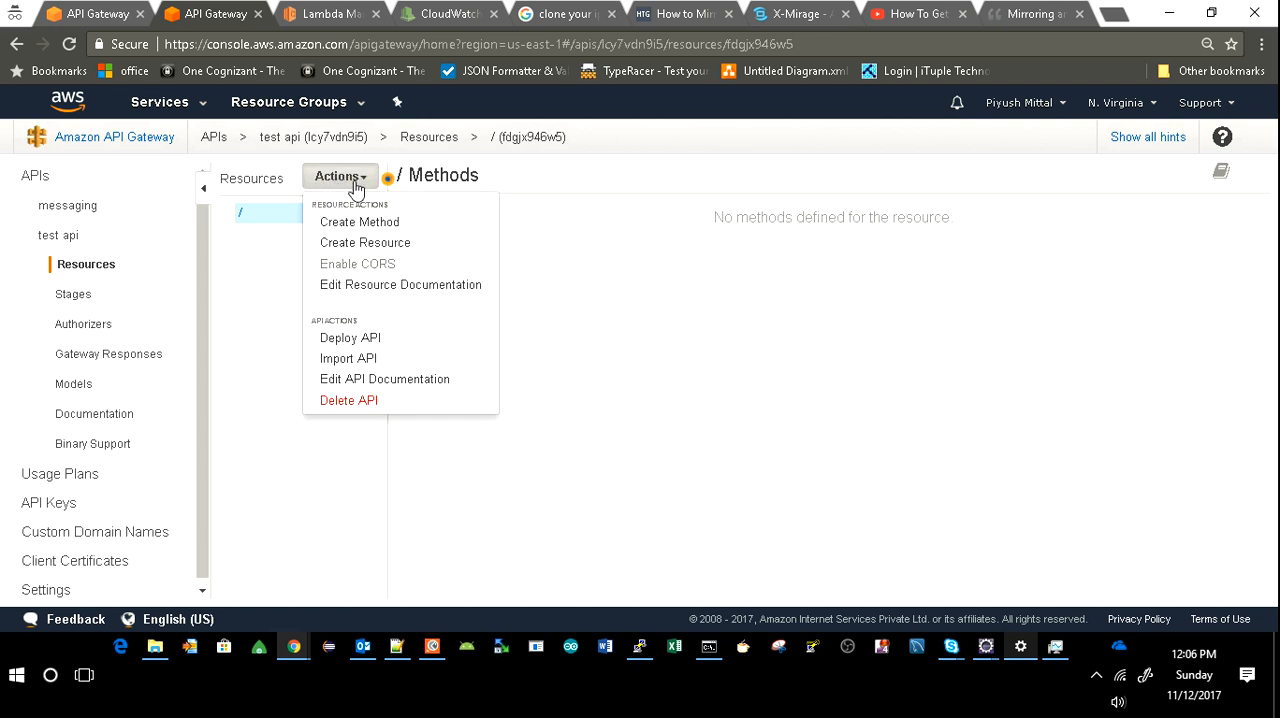
left_click(362, 244)
left_click(714, 267)
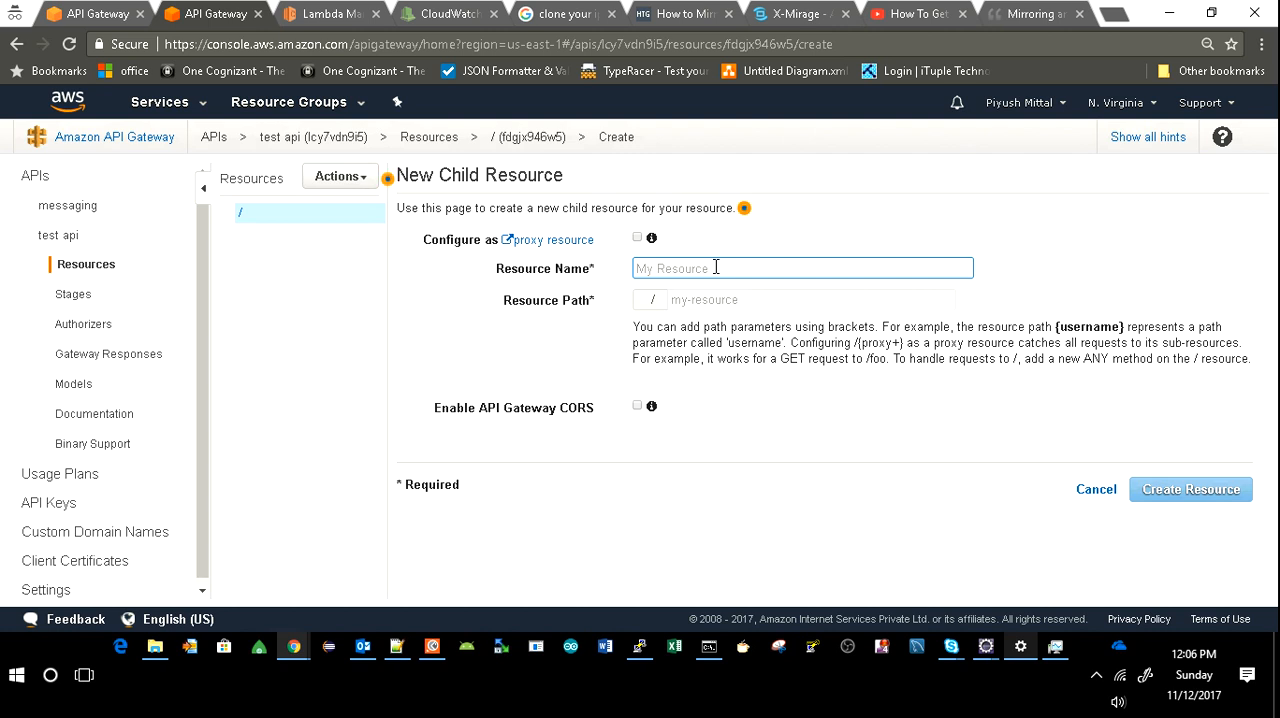
type("t")
key("BackSpace")
type("me")
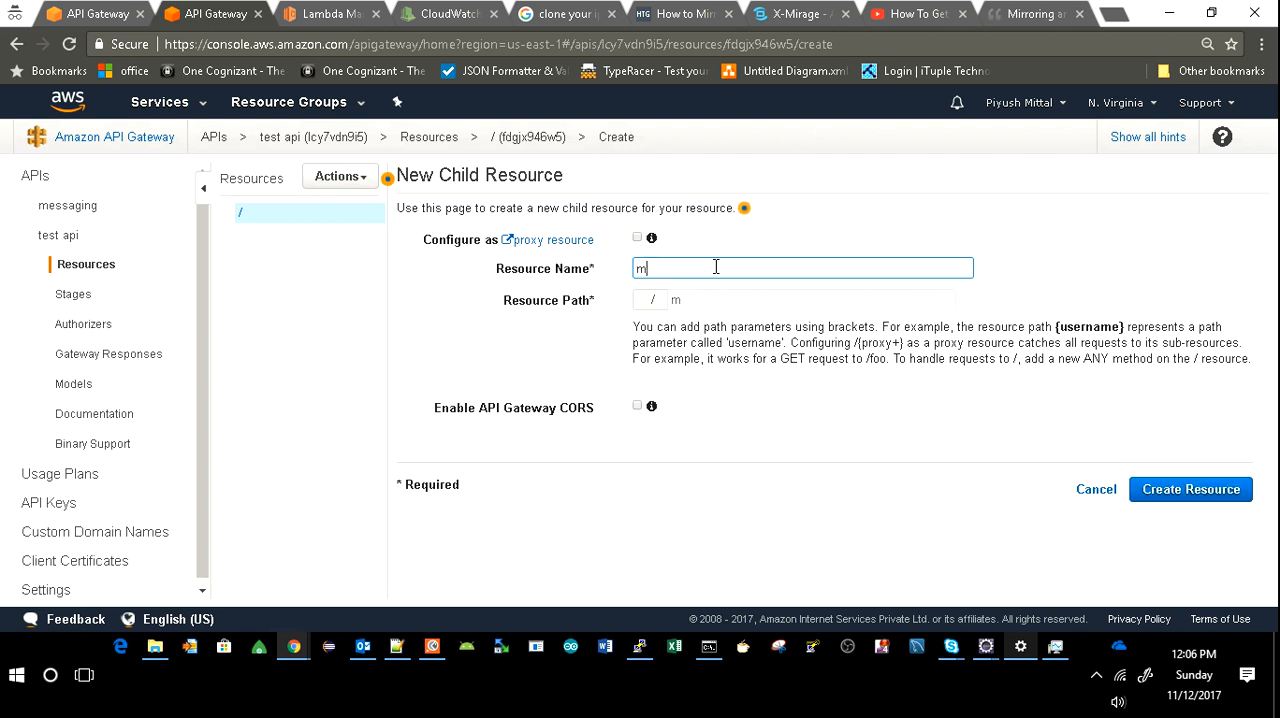
key("BackSpace")
key("BackSpace")
type("sms")
left_click(1148, 489)
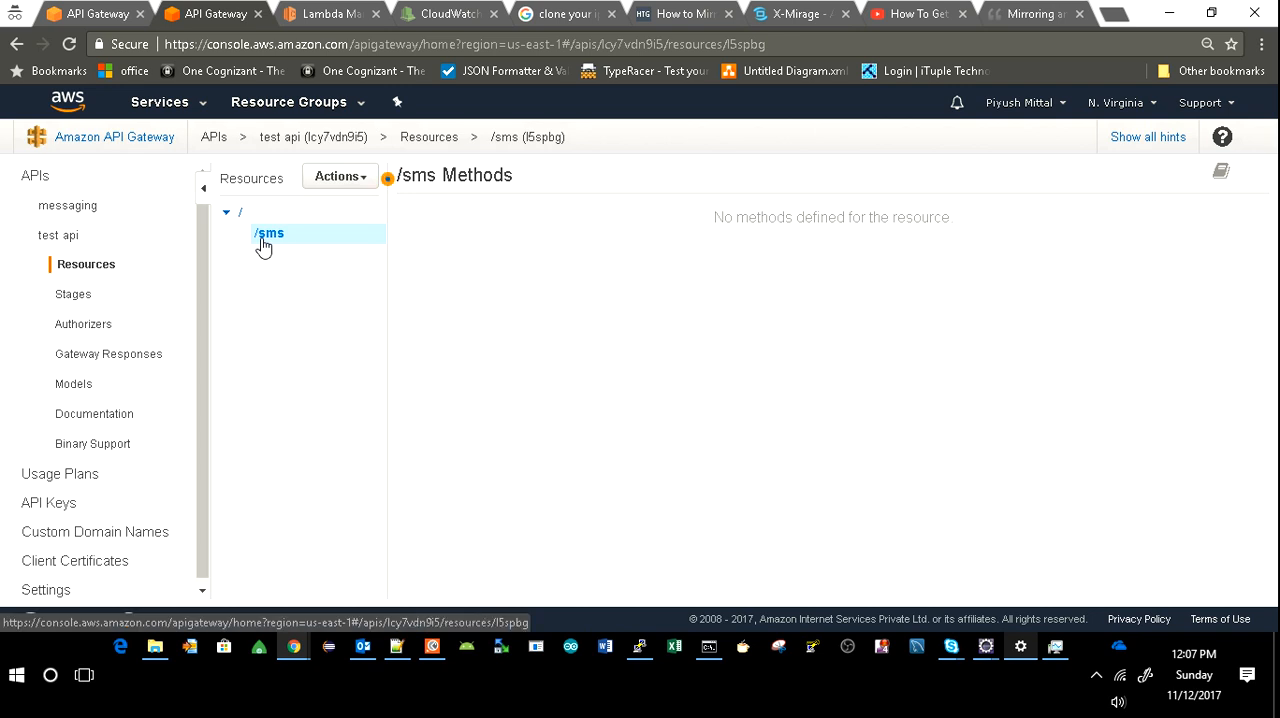
Add a POST method to the /sms resource.
left_click(353, 185)
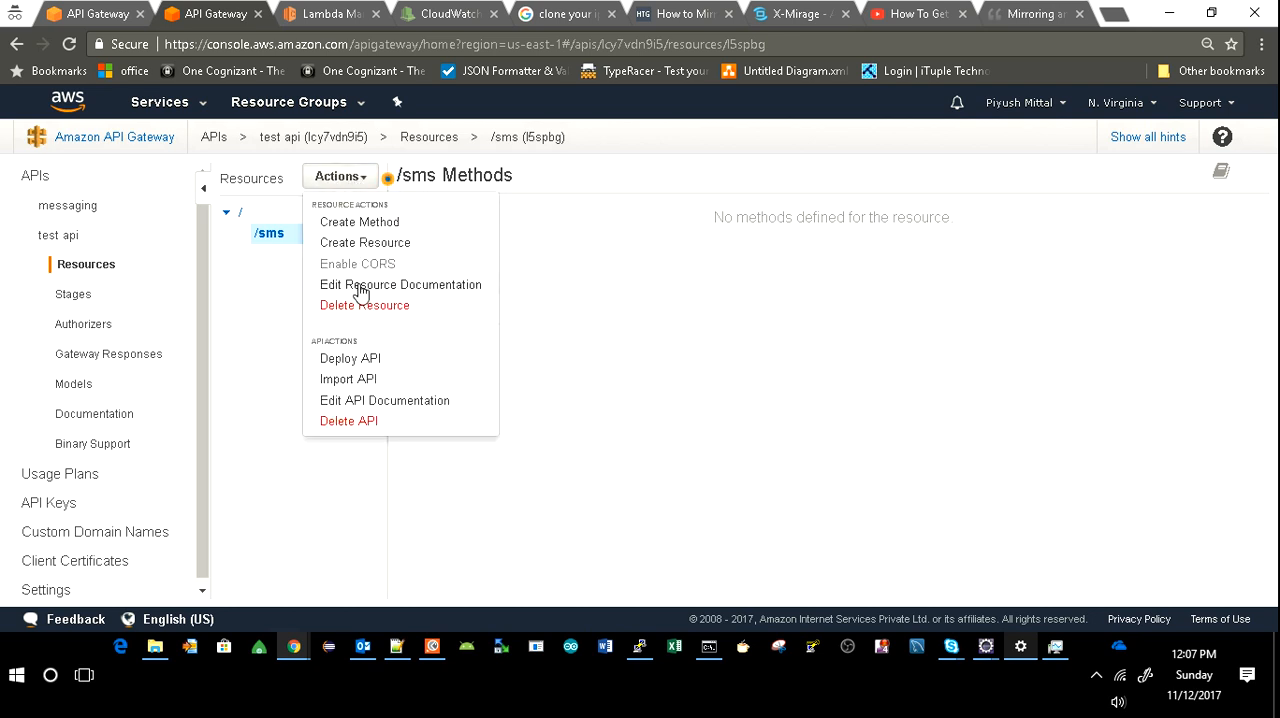
left_click(380, 225)
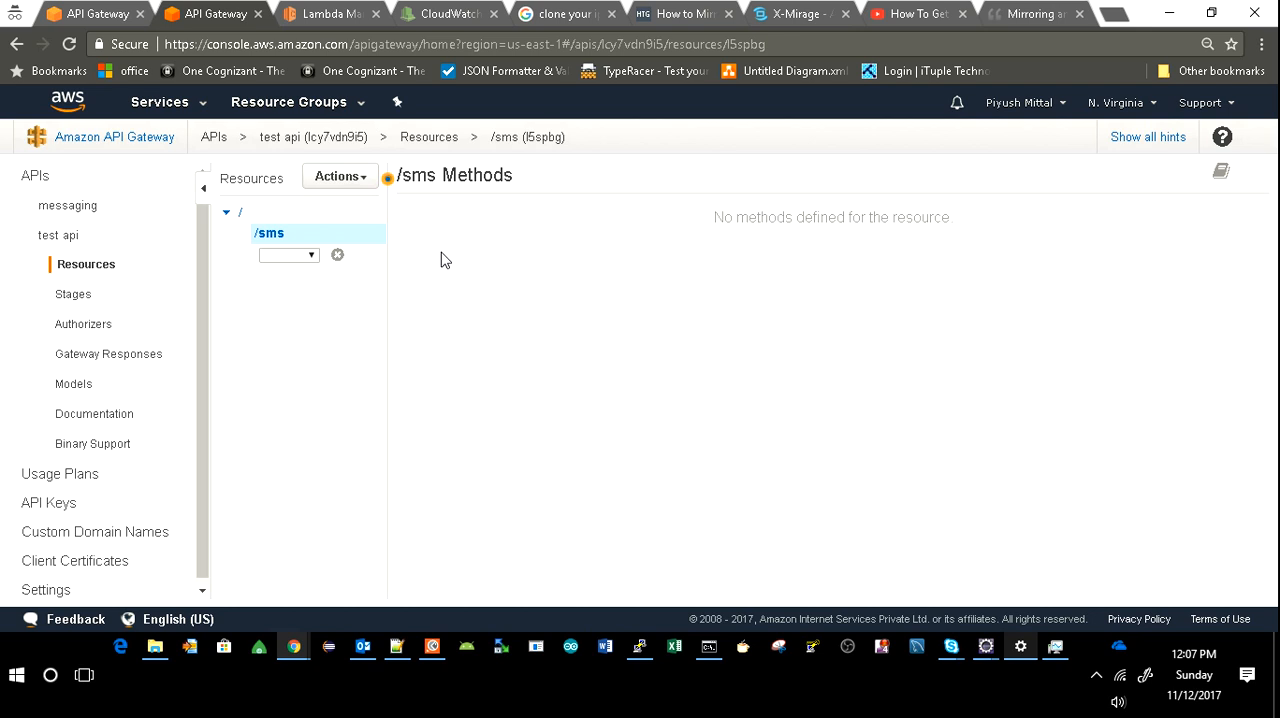
left_click(310, 257)
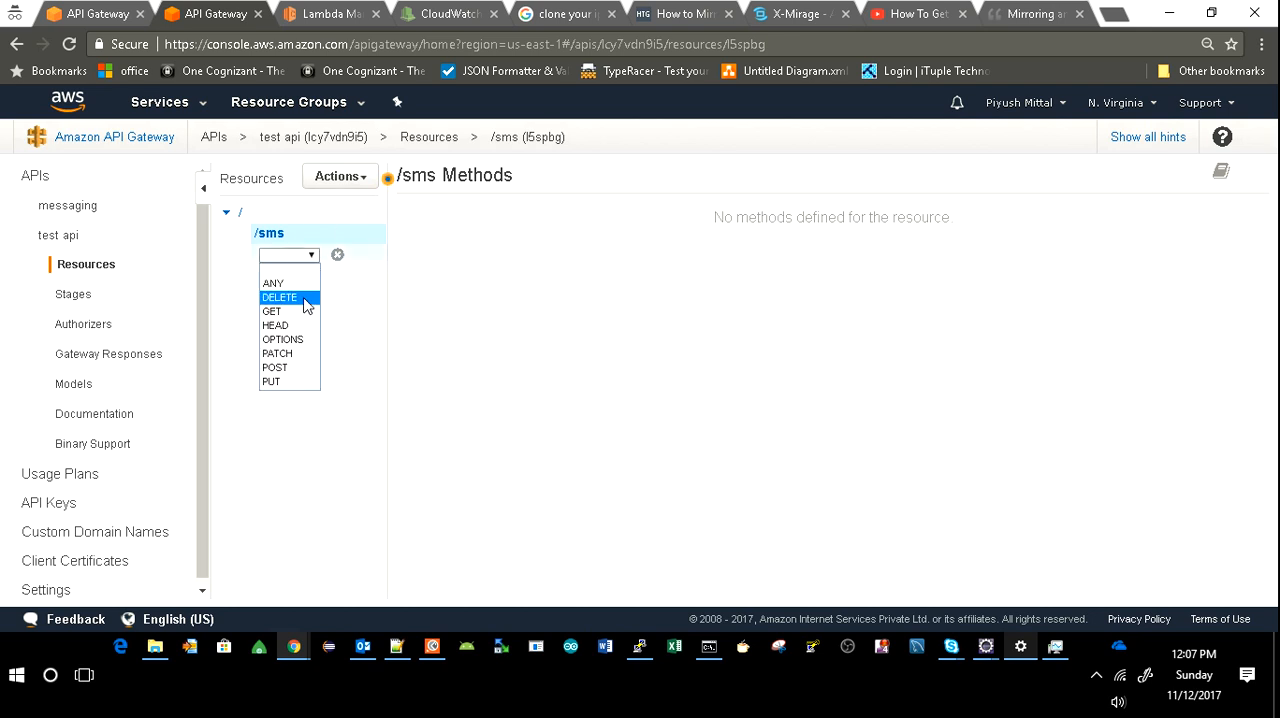
left_click(297, 370)
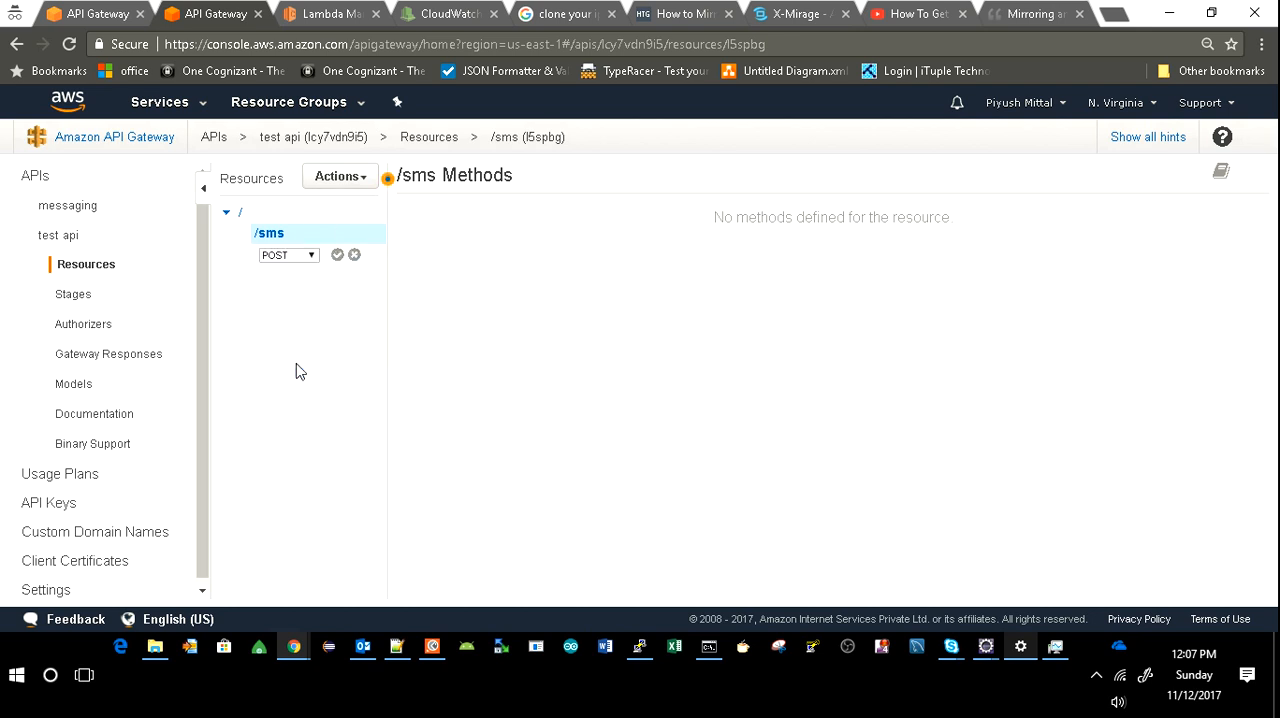
left_click(337, 256)
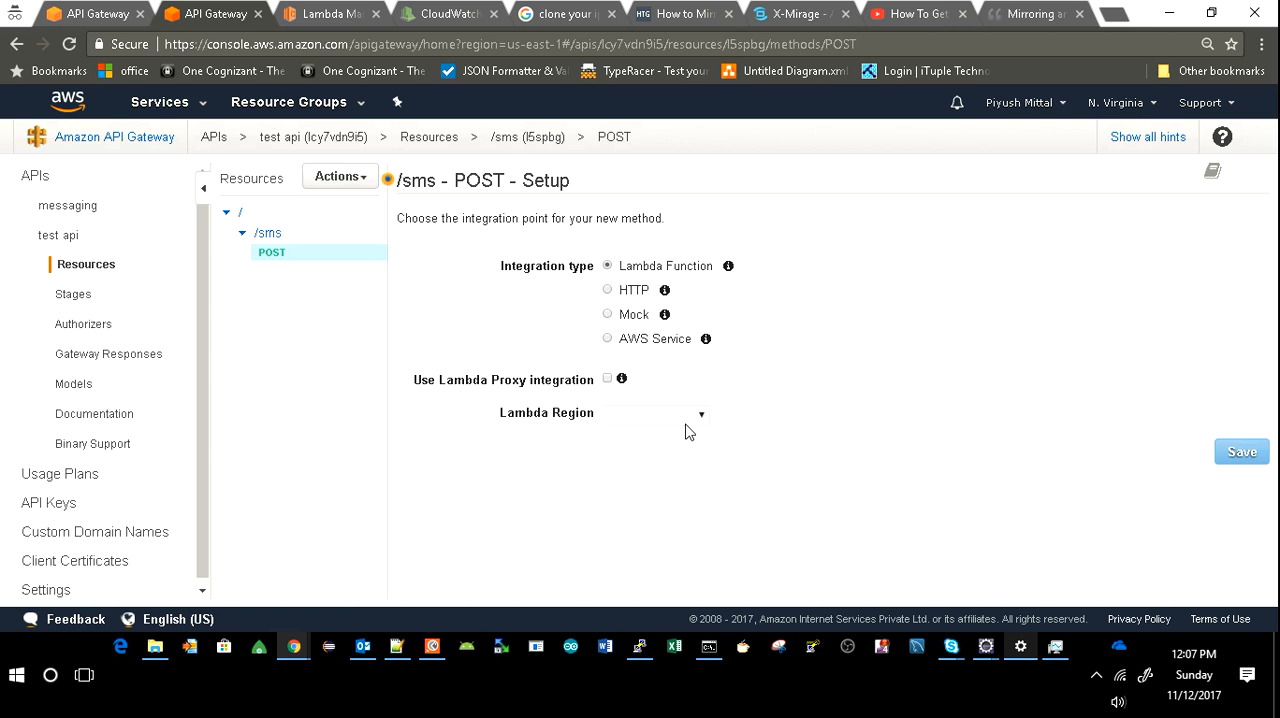
Integrate the POST method with the Messaging-Lambda function in region us-east-1, save it and grant the invoke permission.
left_click(688, 418)
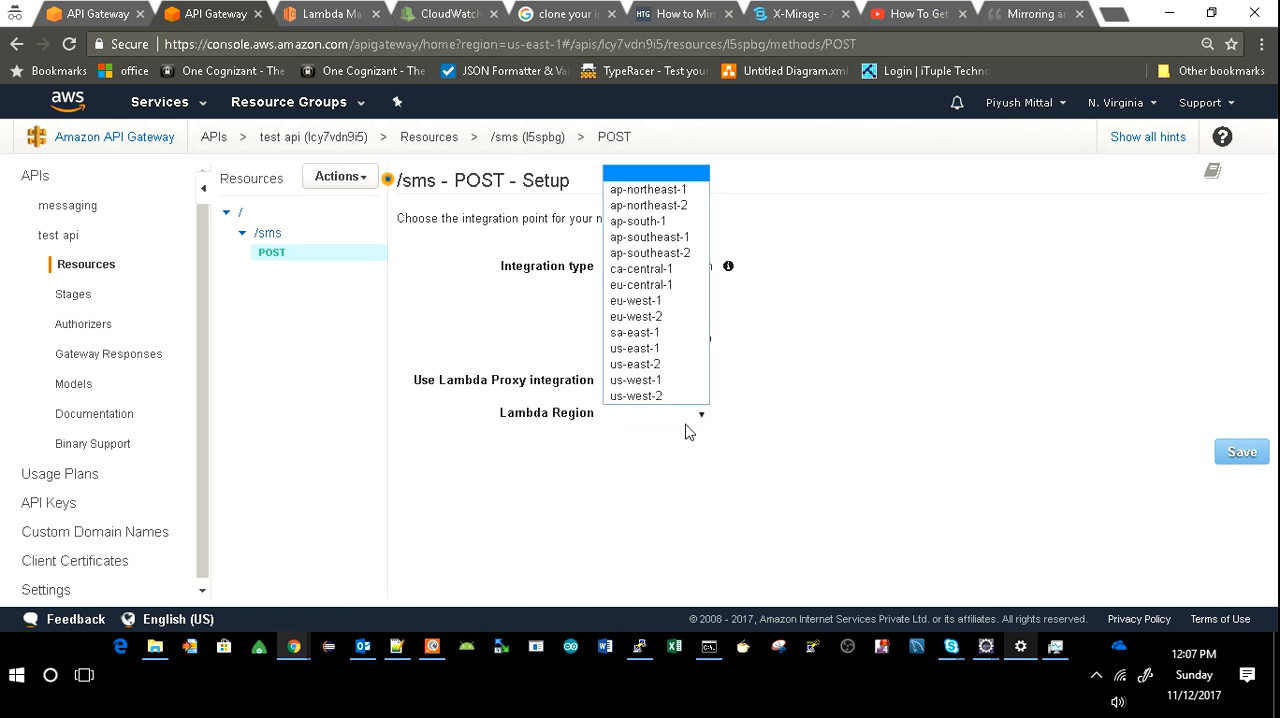
left_click(675, 351)
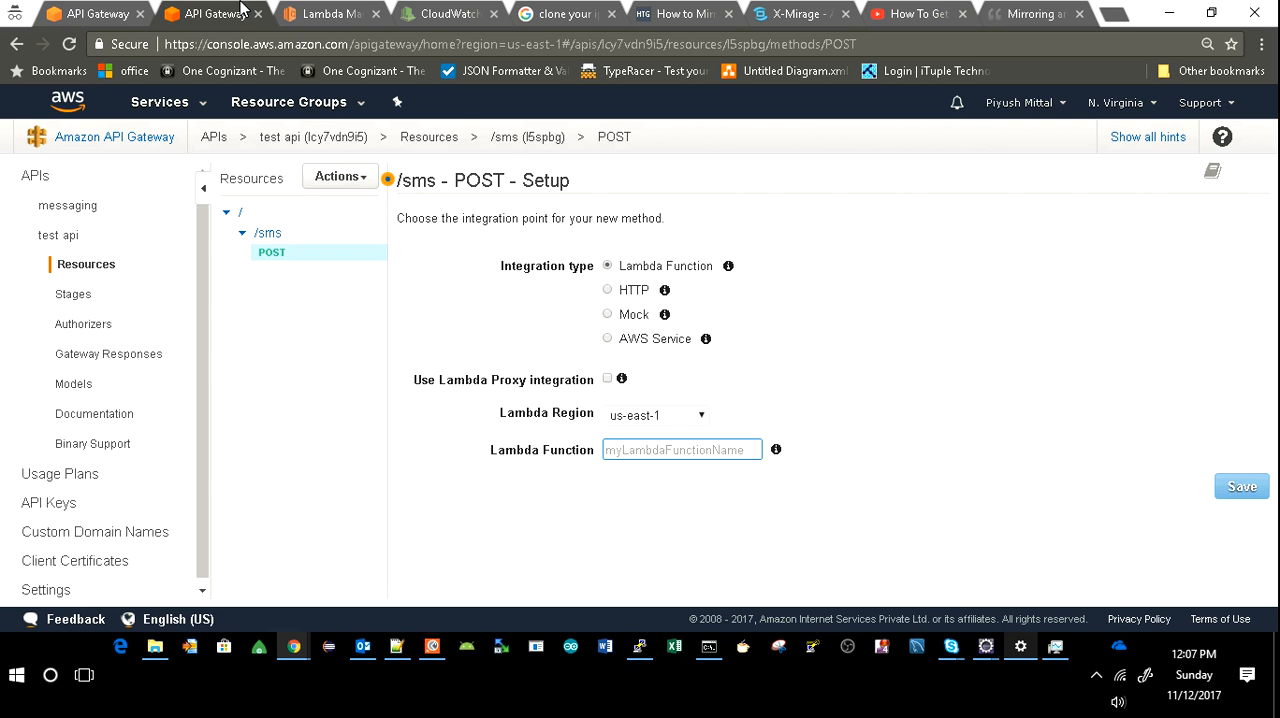
left_click(316, 18)
left_click_drag(430, 204, 226, 205)
key("ctrl+c")
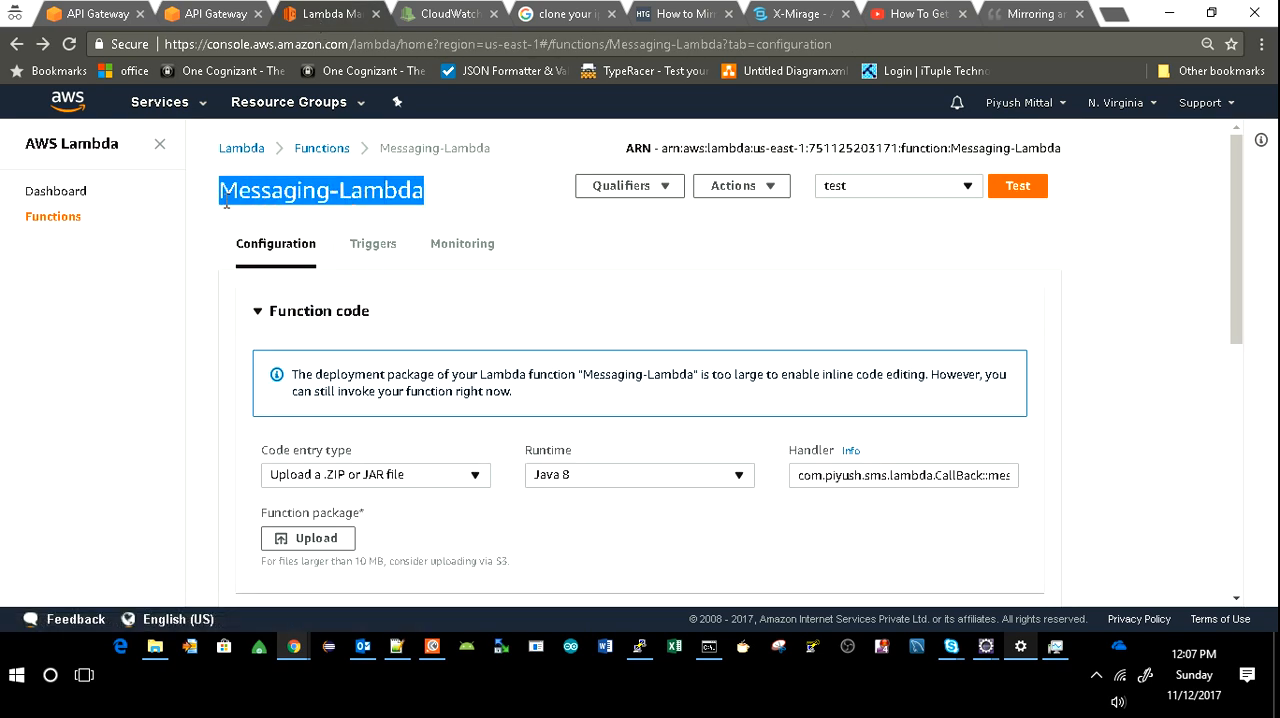
left_click(220, 13)
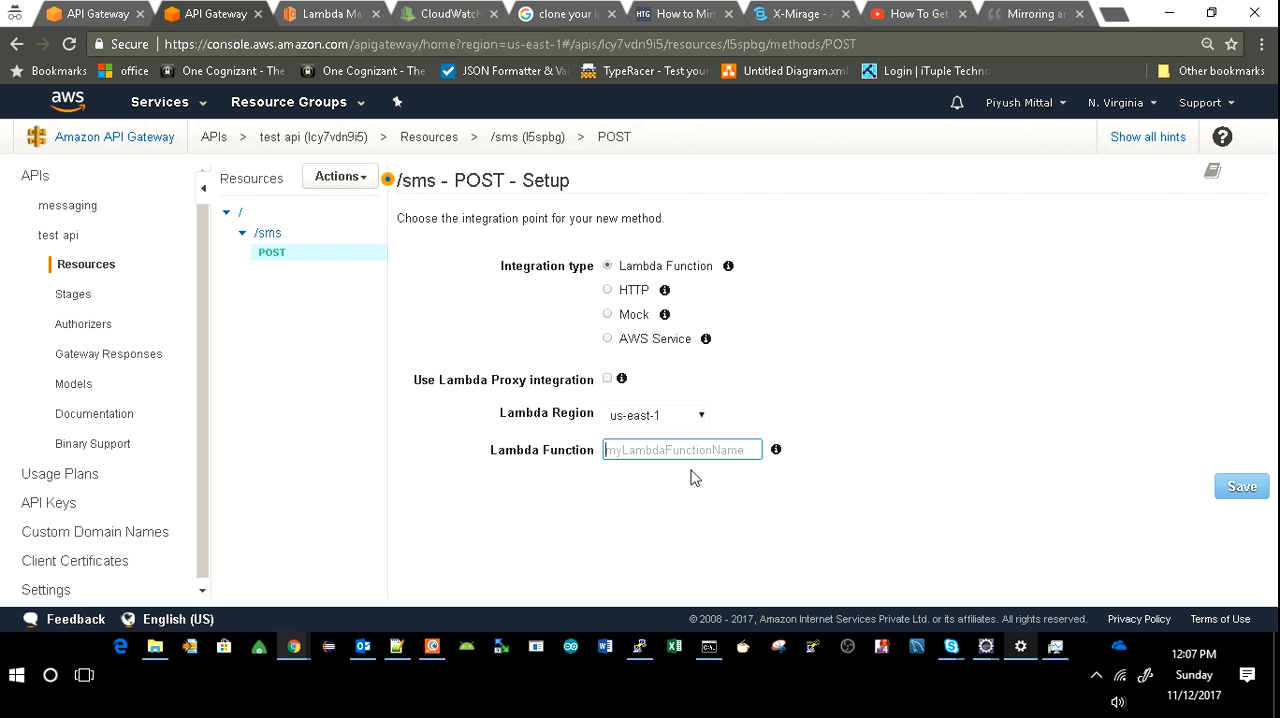
key("ctrl+v")
left_click(1240, 488)
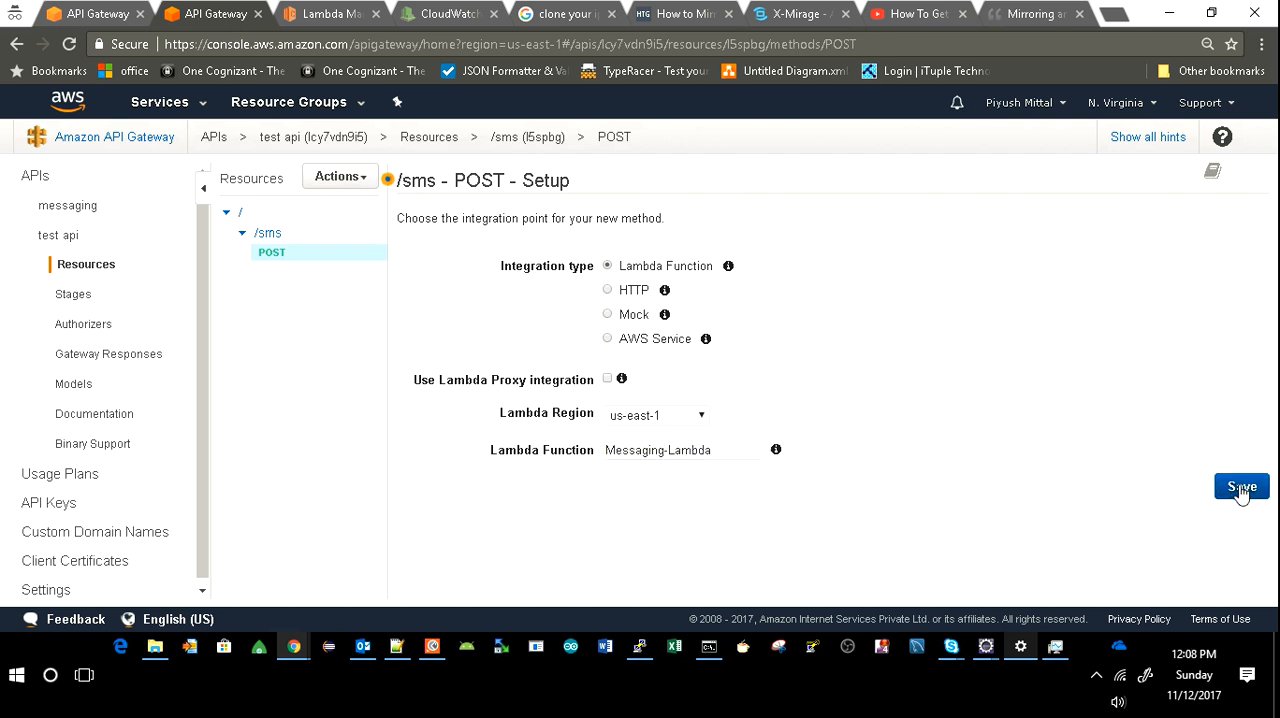
left_click(858, 290)
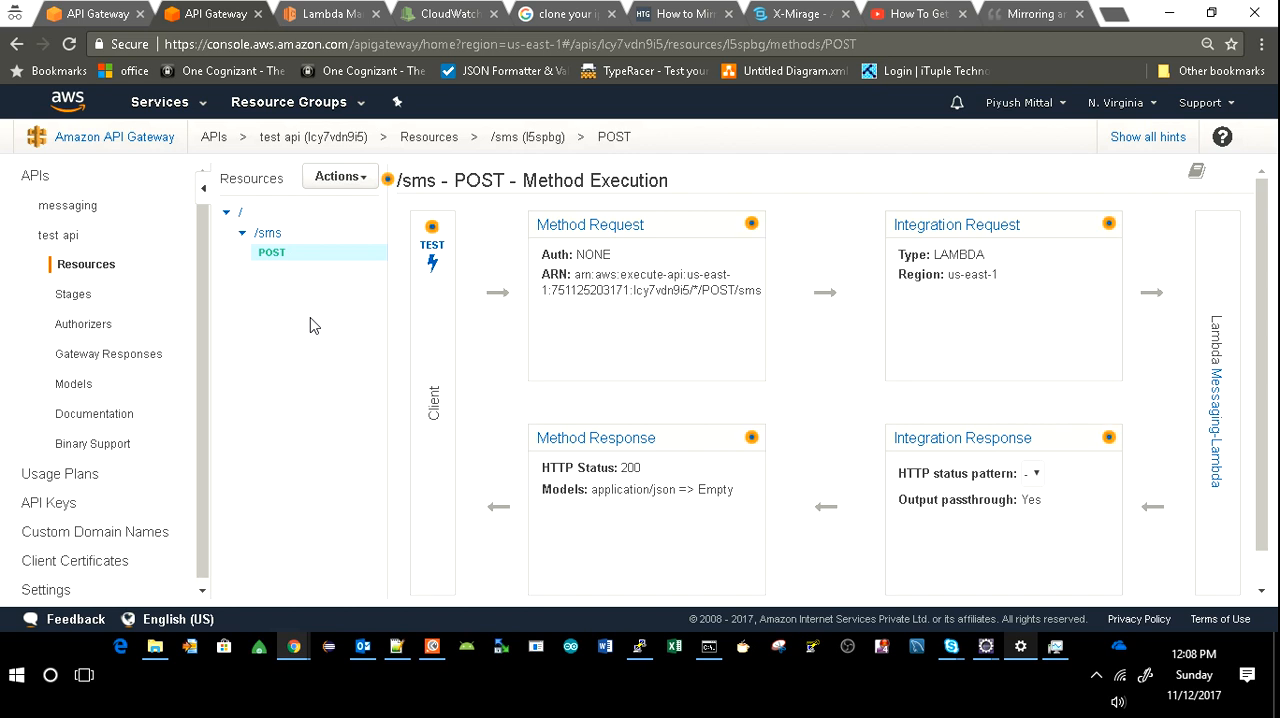
In the POST method's integration request, set request body passthrough to "When there are no templates defined (recommended)".
left_click(969, 228)
scroll(749, 346, "down", 2)
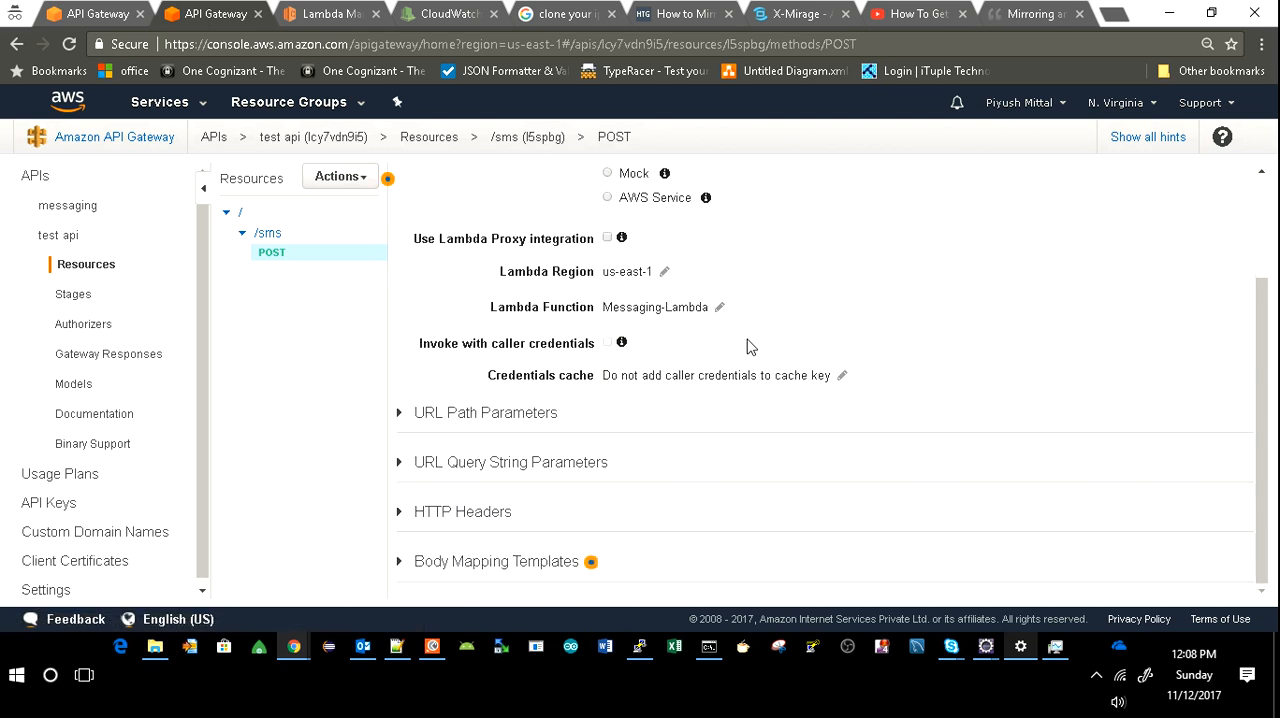
left_click(502, 566)
scroll(660, 434, "down", 2)
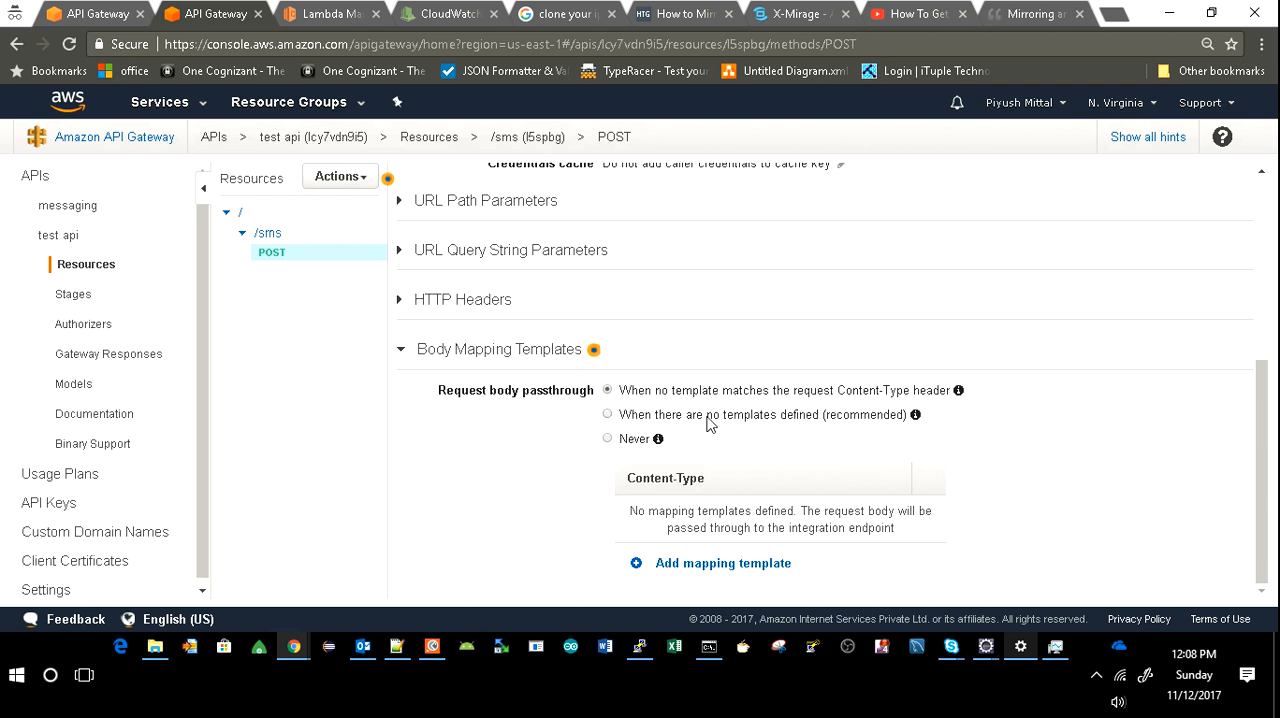
left_click(709, 419)
Add a body mapping template for the content type application/json.
left_click(714, 566)
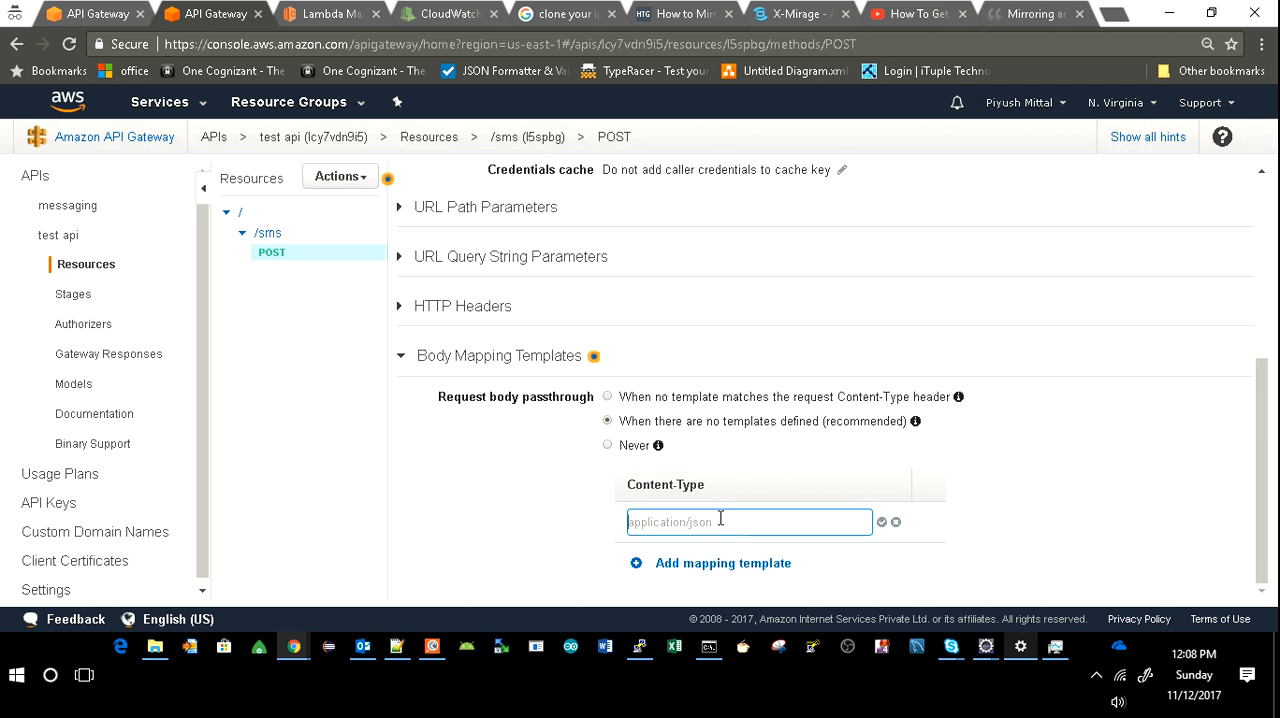
type("application/json")
left_click(881, 523)
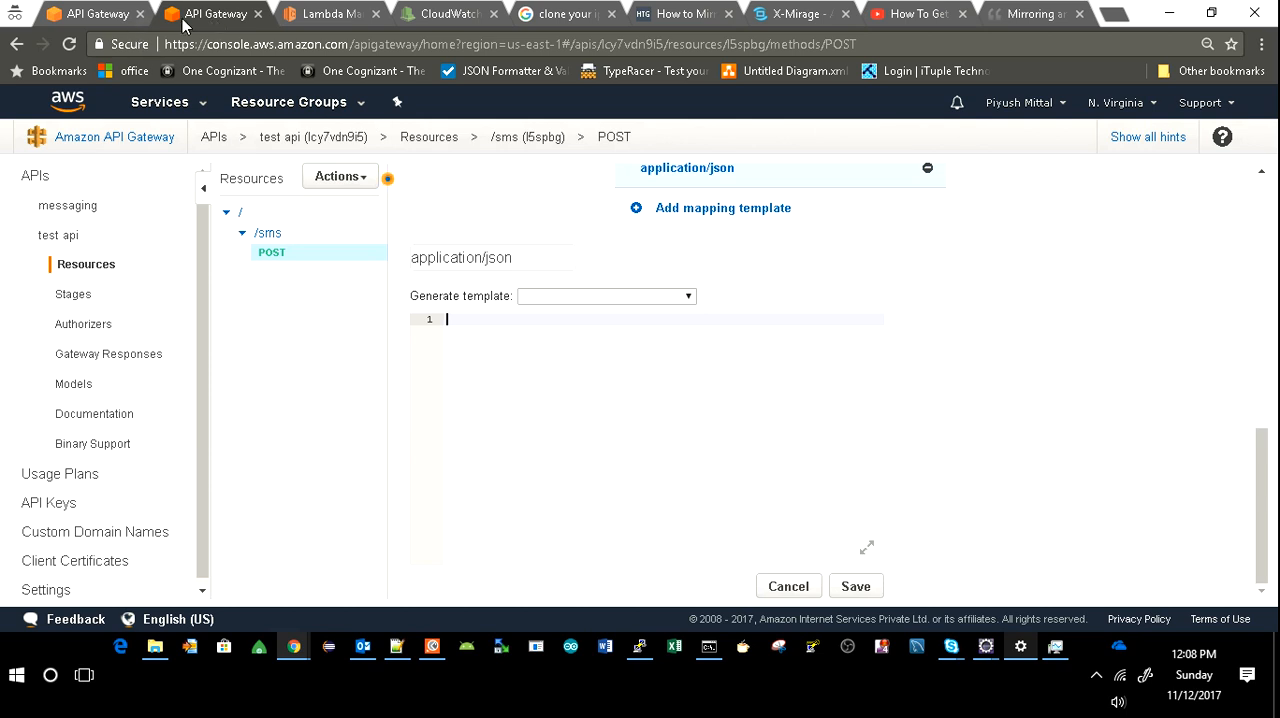
Copy the "data":$input.body mapping template from the demo api's POST method into the /sms application/json template and save it.
left_click(95, 14)
left_click_drag(466, 349, 447, 318)
key("ctrl+c")
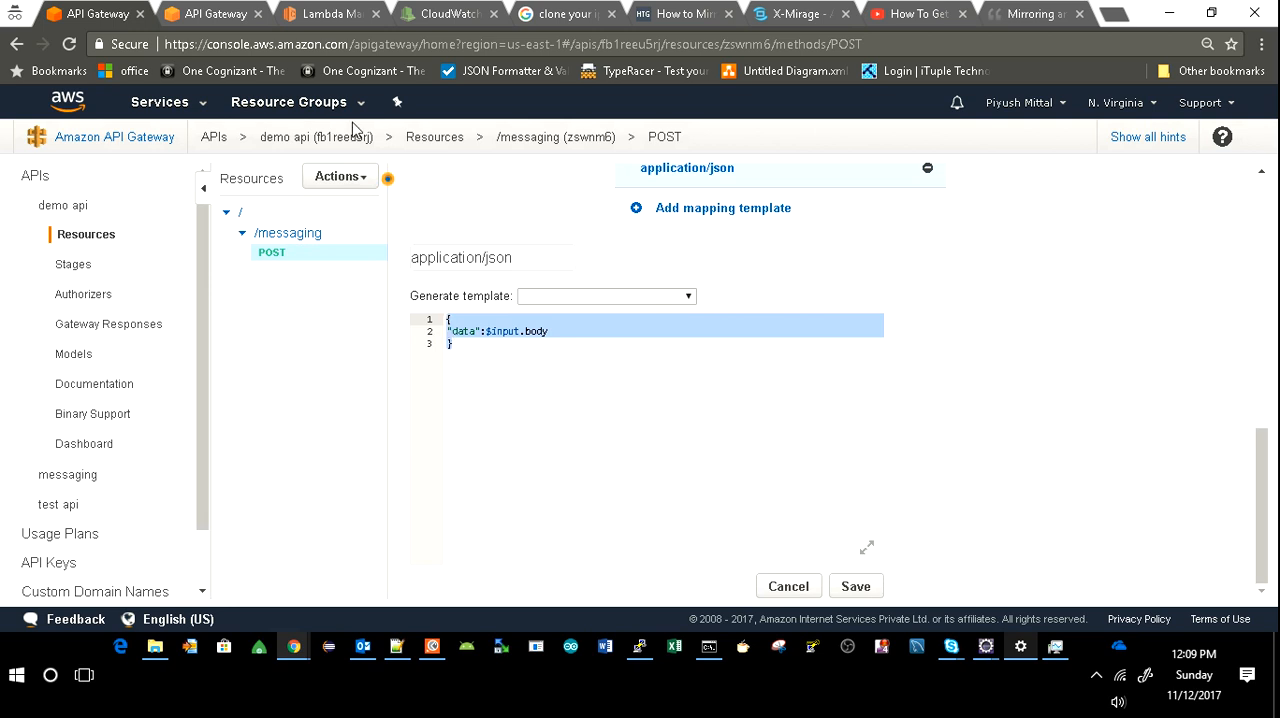
left_click(218, 18)
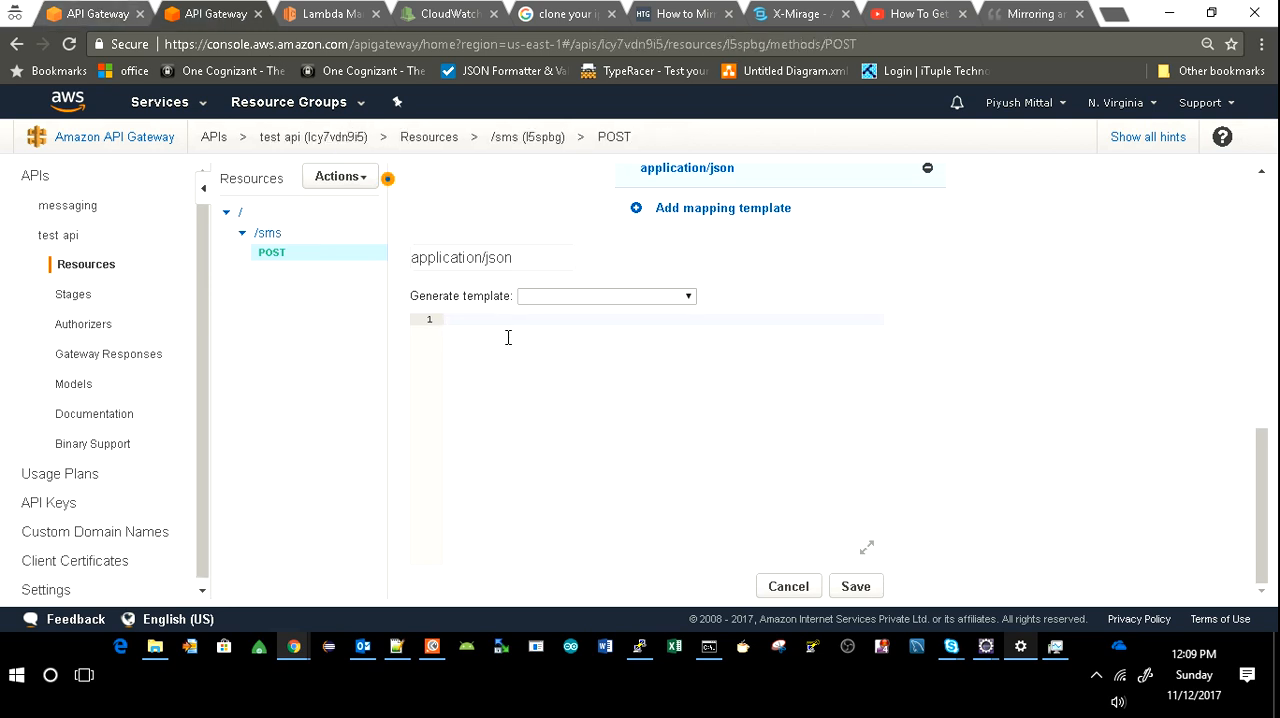
key("ctrl+v")
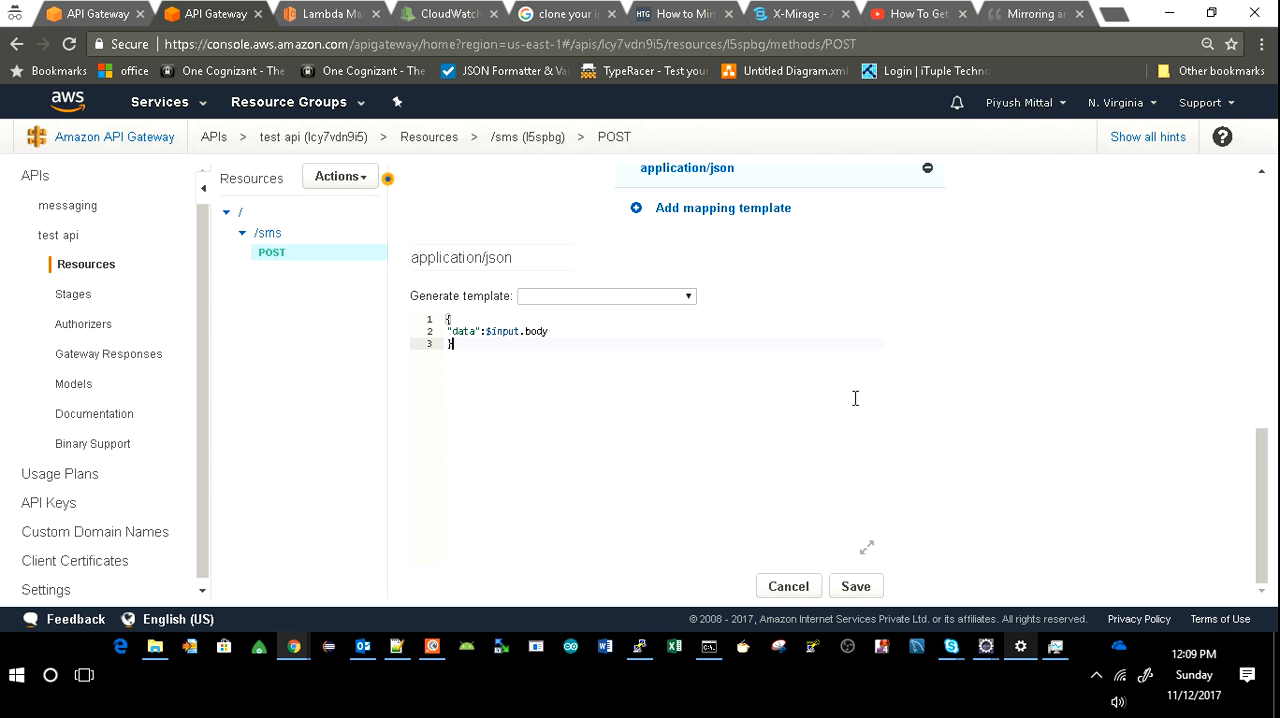
left_click(856, 587)
left_click(857, 588)
scroll(1004, 443, "up", 5)
scroll(1009, 446, "down", 5)
scroll(1009, 446, "up", 10)
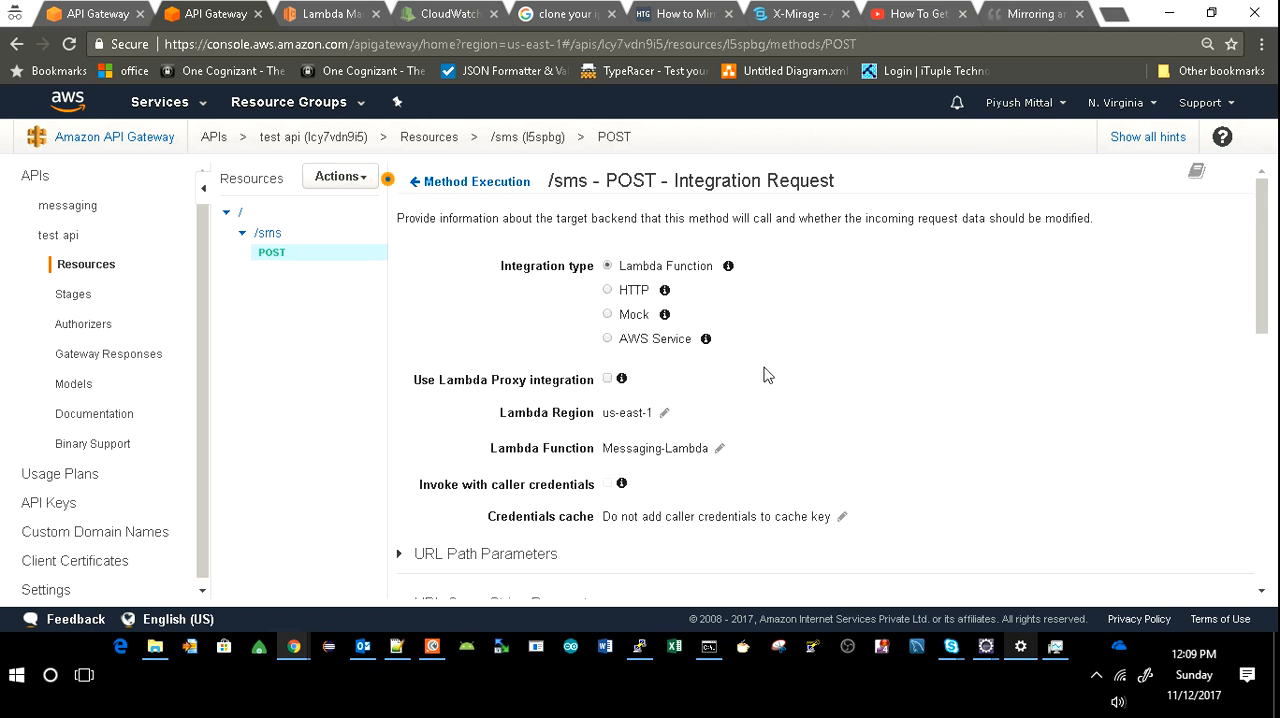
Start deploying the test api from the /sms resource to a new stage named dev.
left_click(268, 233)
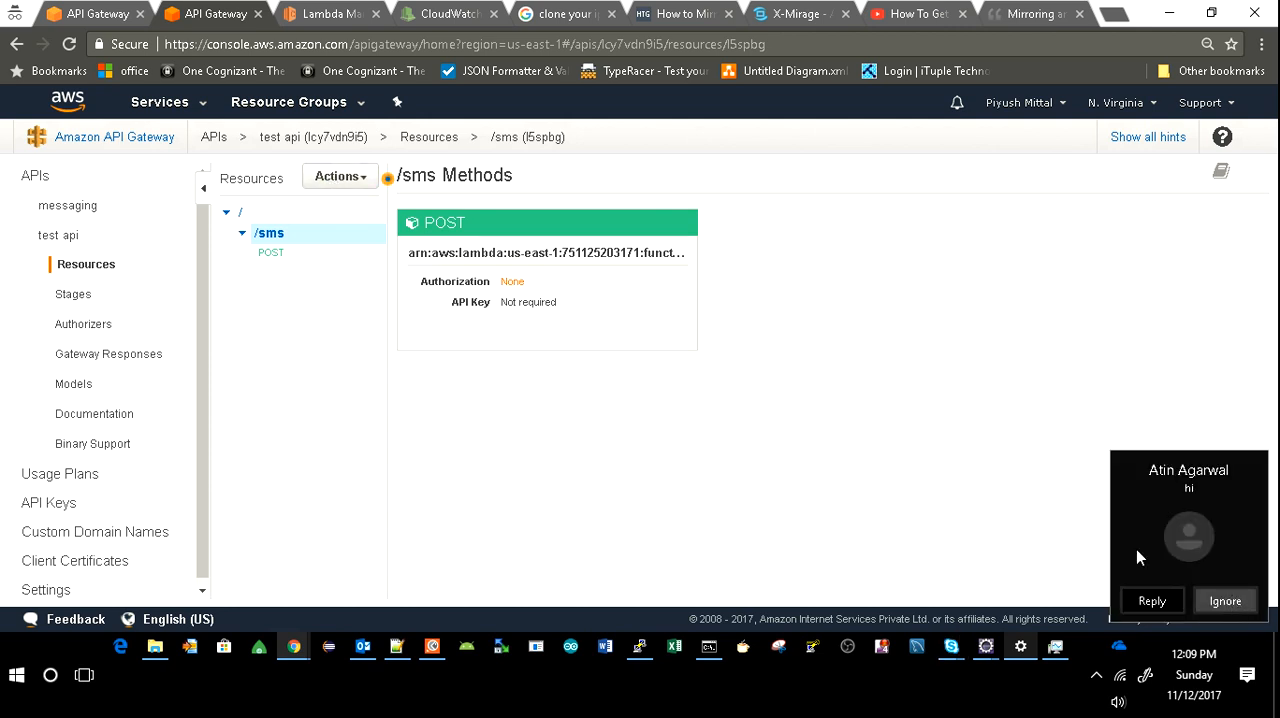
left_click(335, 186)
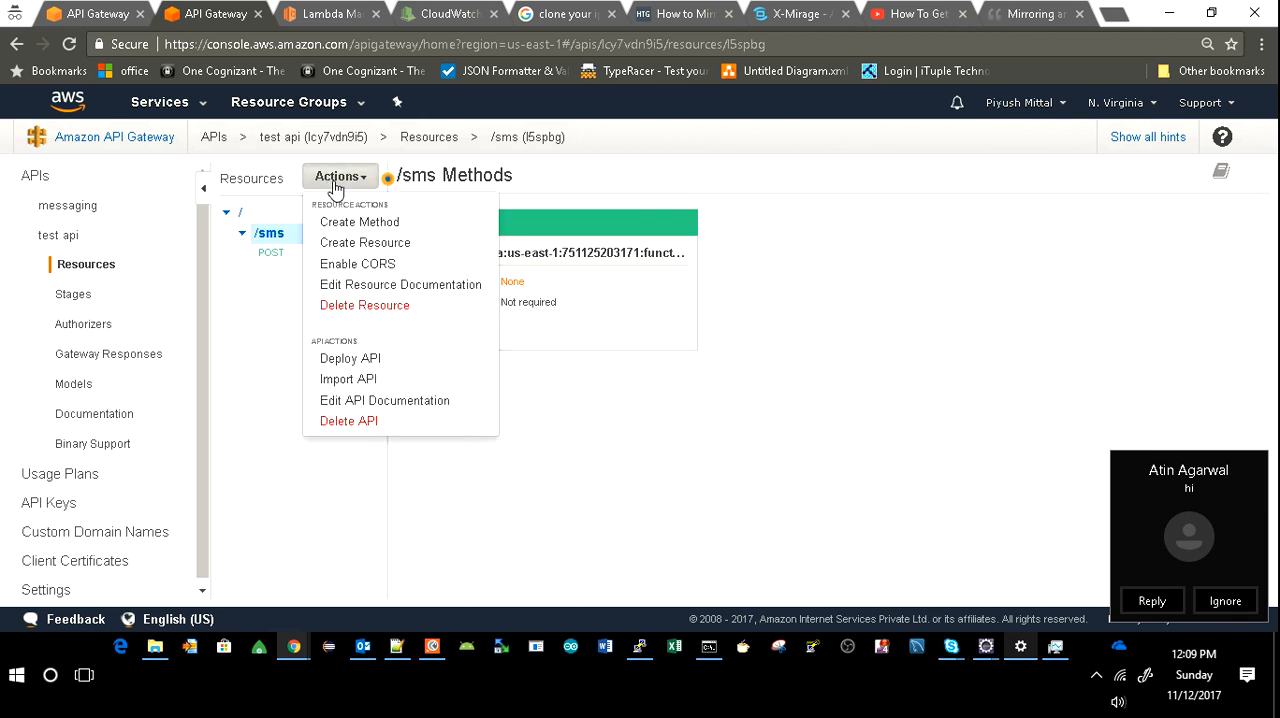
left_click(362, 360)
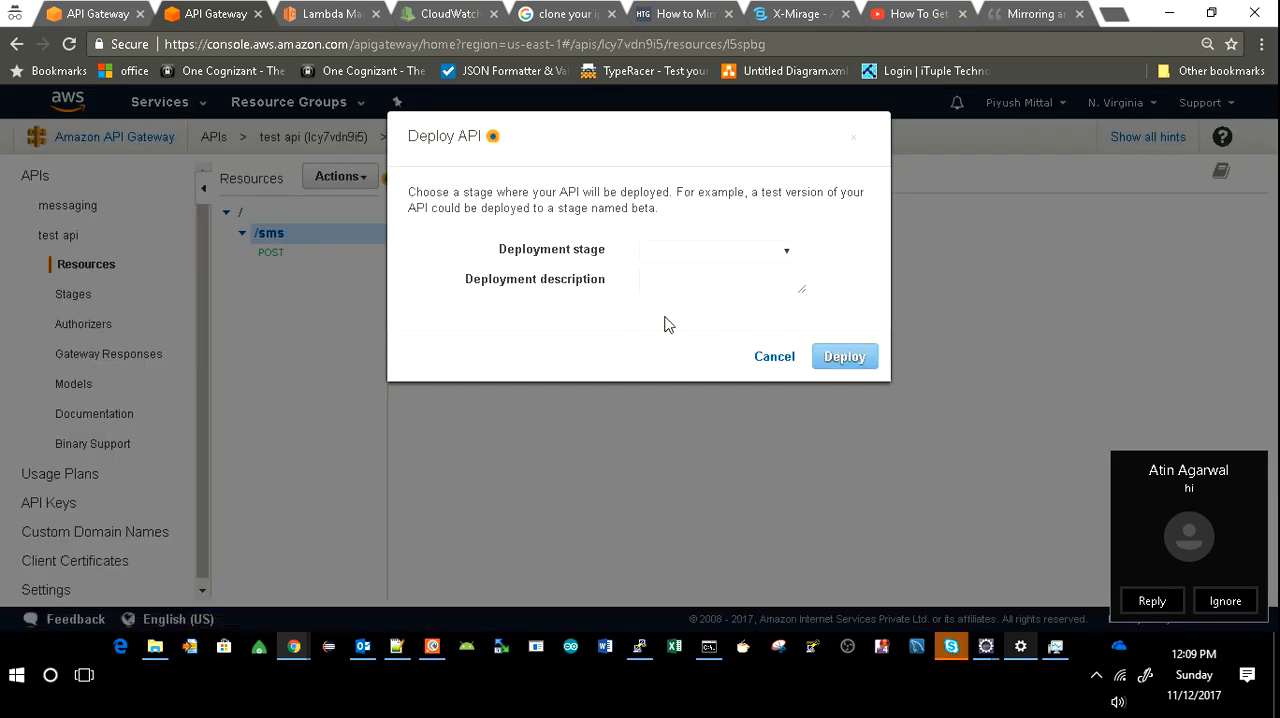
left_click(780, 255)
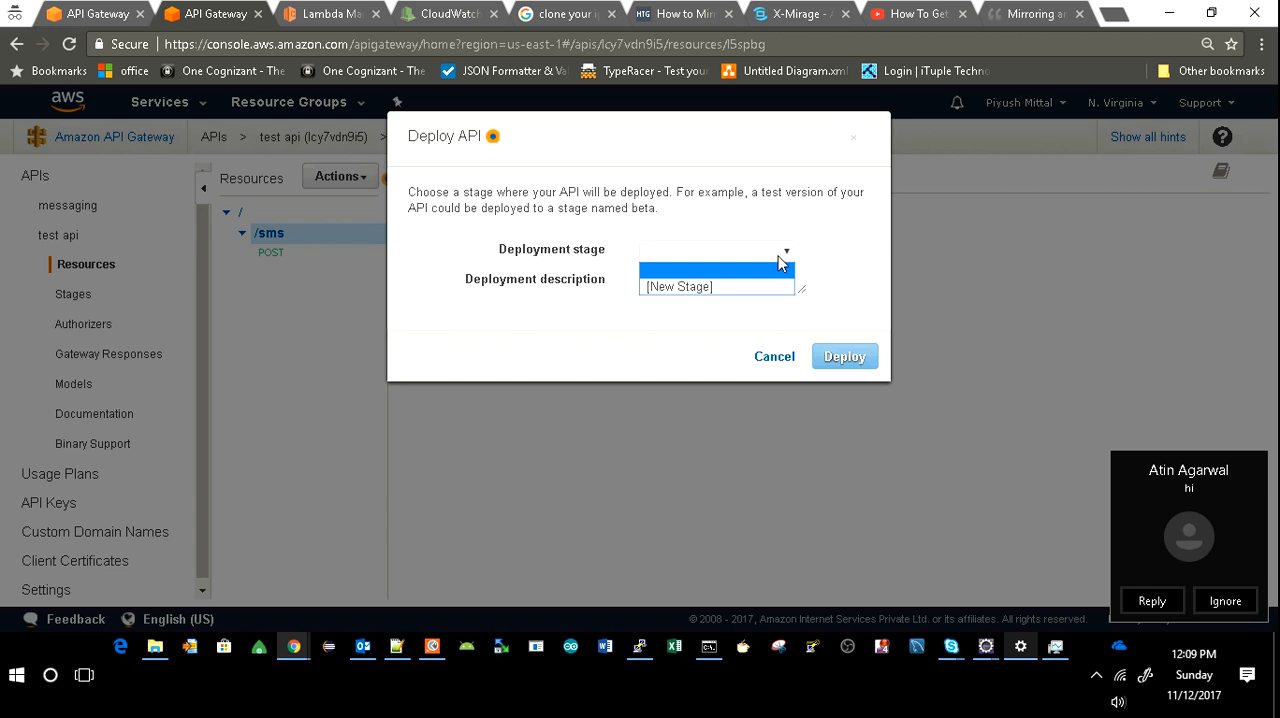
left_click(735, 288)
left_click(700, 278)
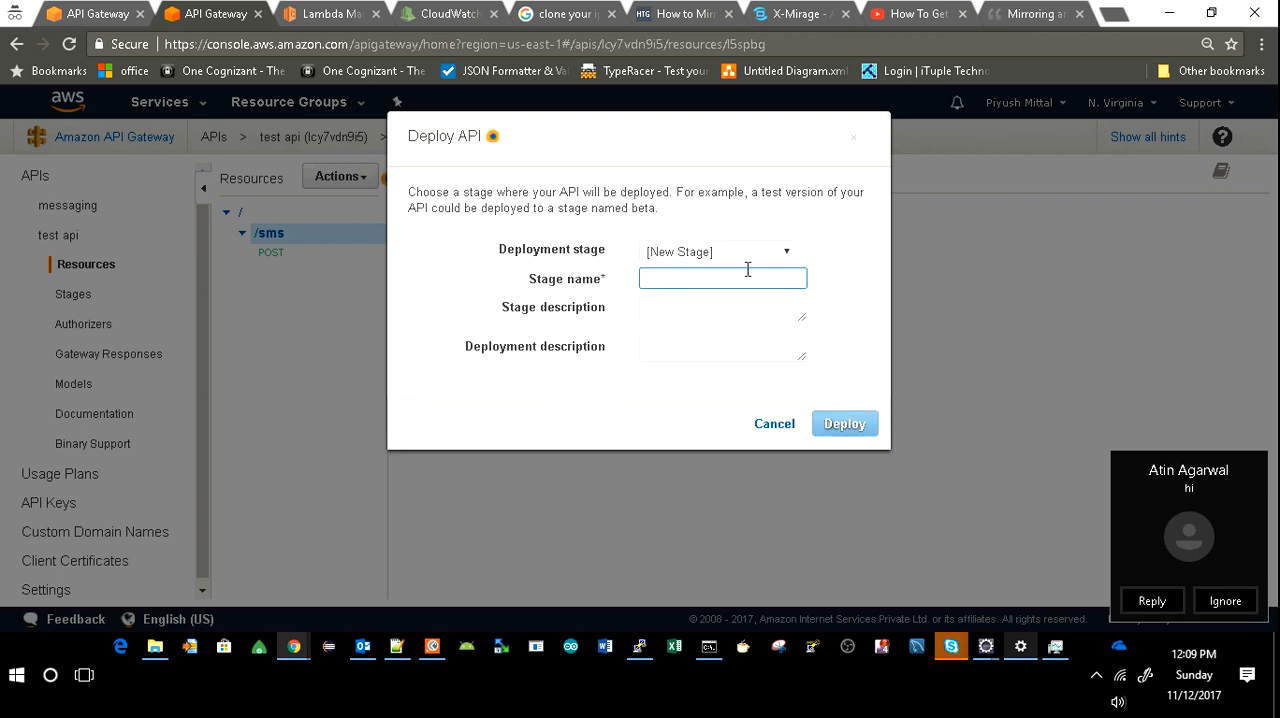
type("dev")
Set the stage description to "testing api", leave the deployment description empty, and deploy the API.
left_click(740, 299)
left_click(723, 306)
type("testing api")
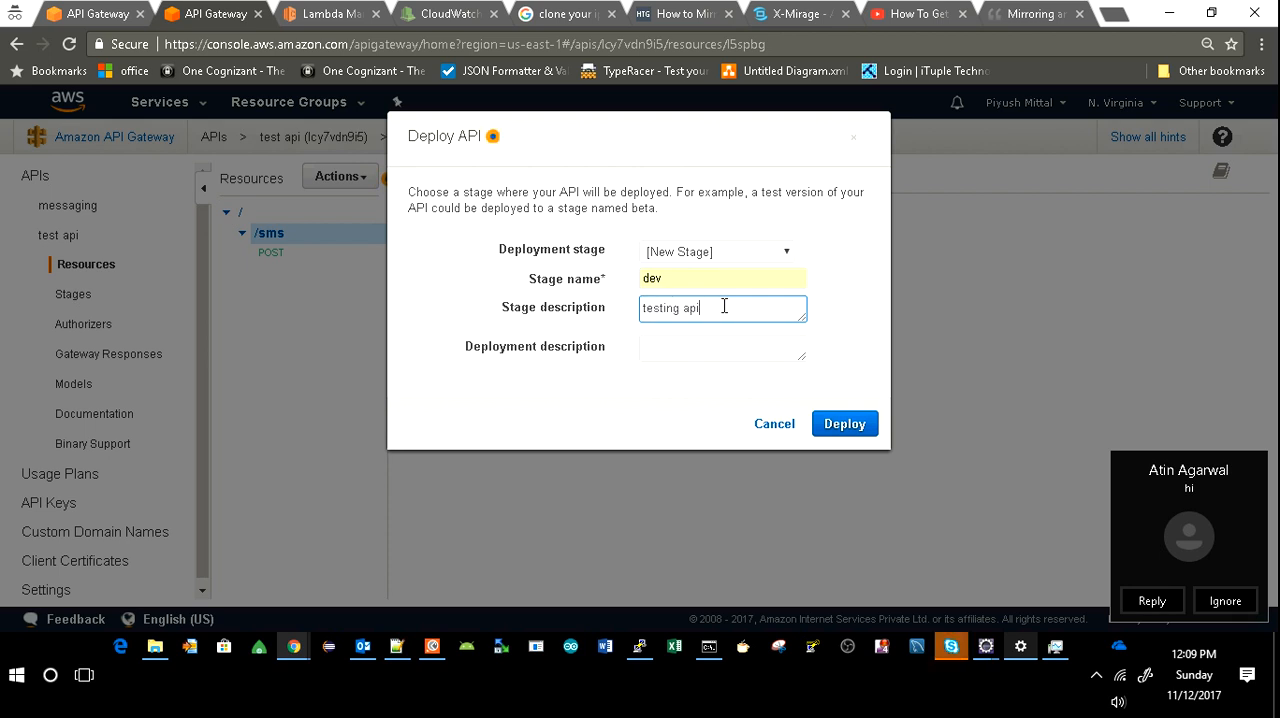
left_click(1224, 601)
left_click(667, 349)
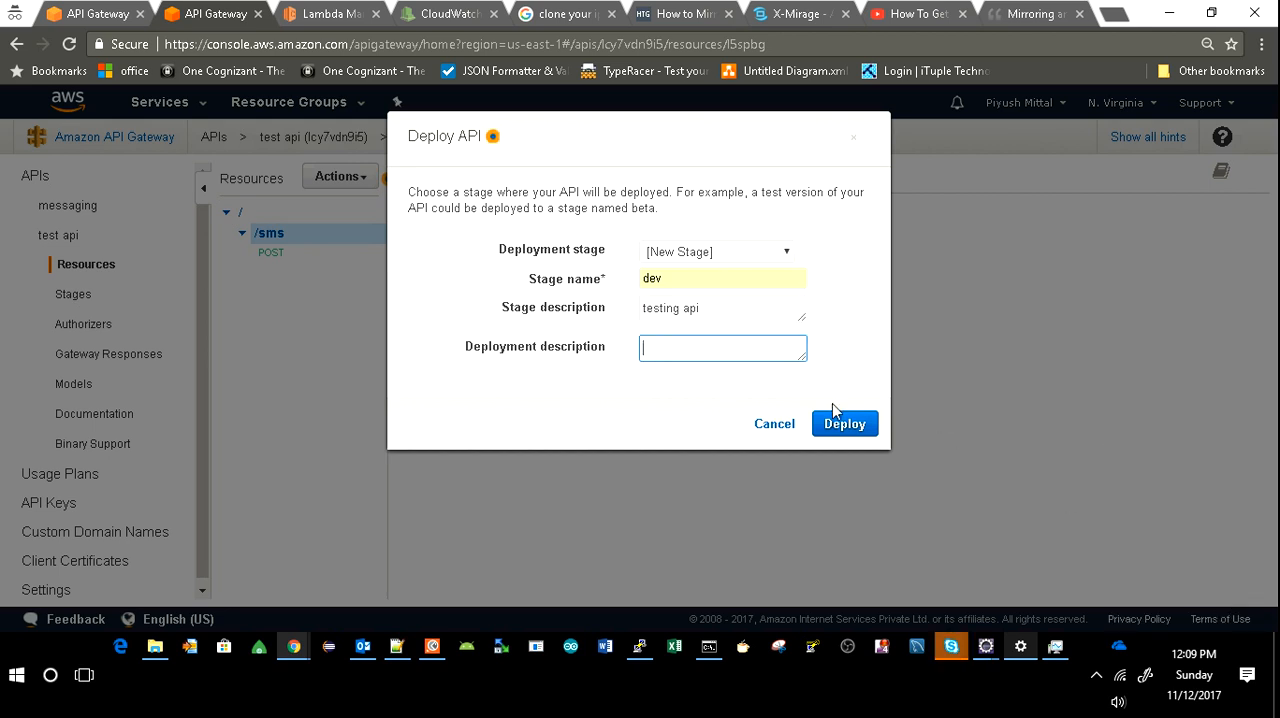
left_click(851, 427)
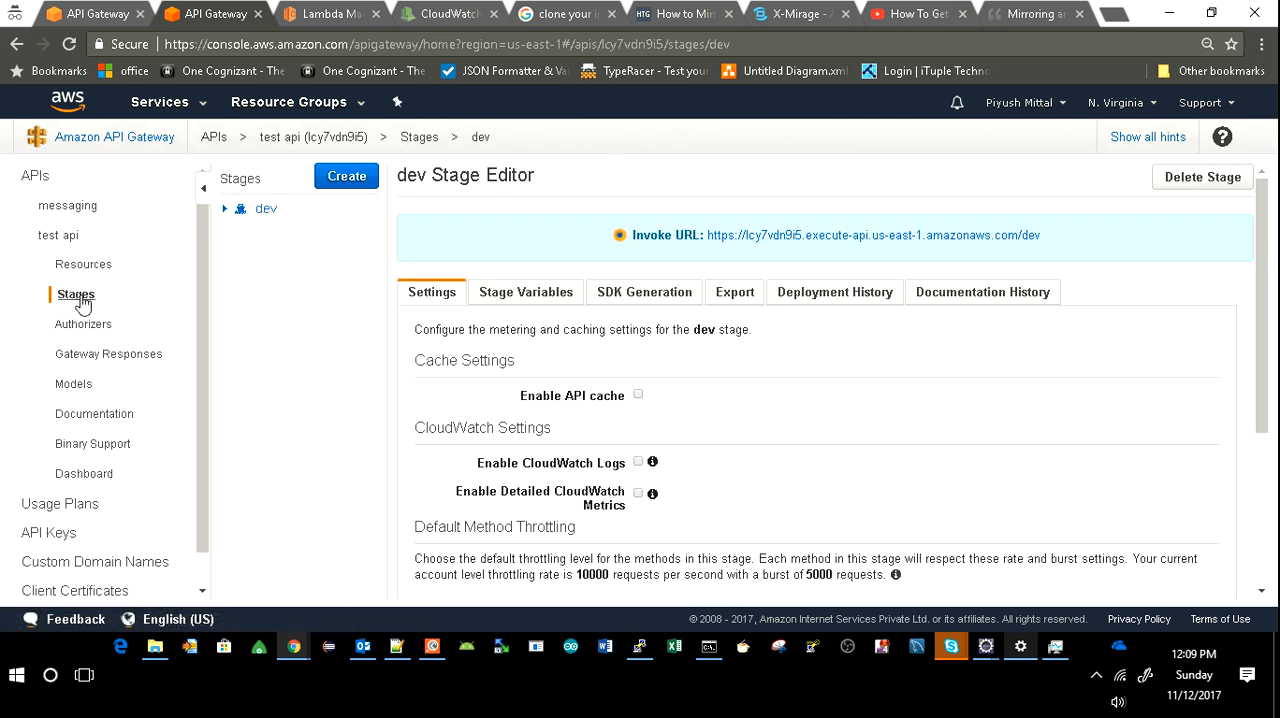
Expand the dev stage down to the /sms POST method and select its invoke URL.
left_click(226, 209)
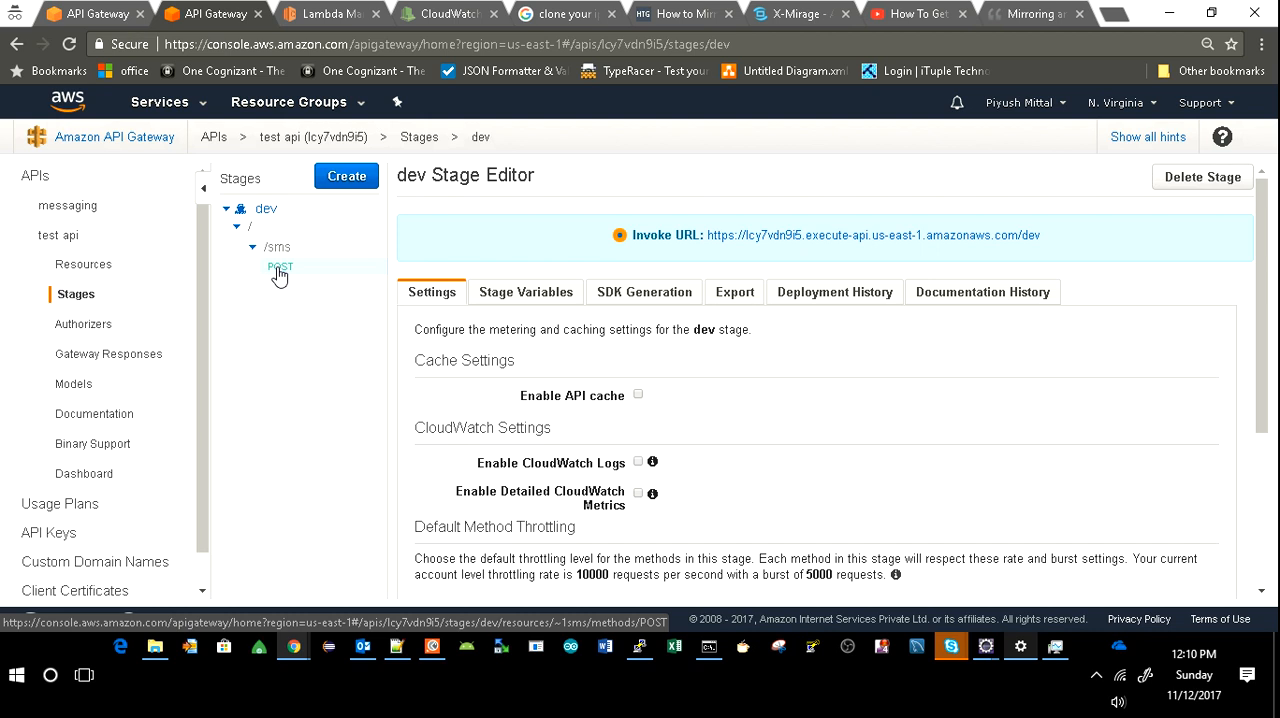
left_click(279, 277)
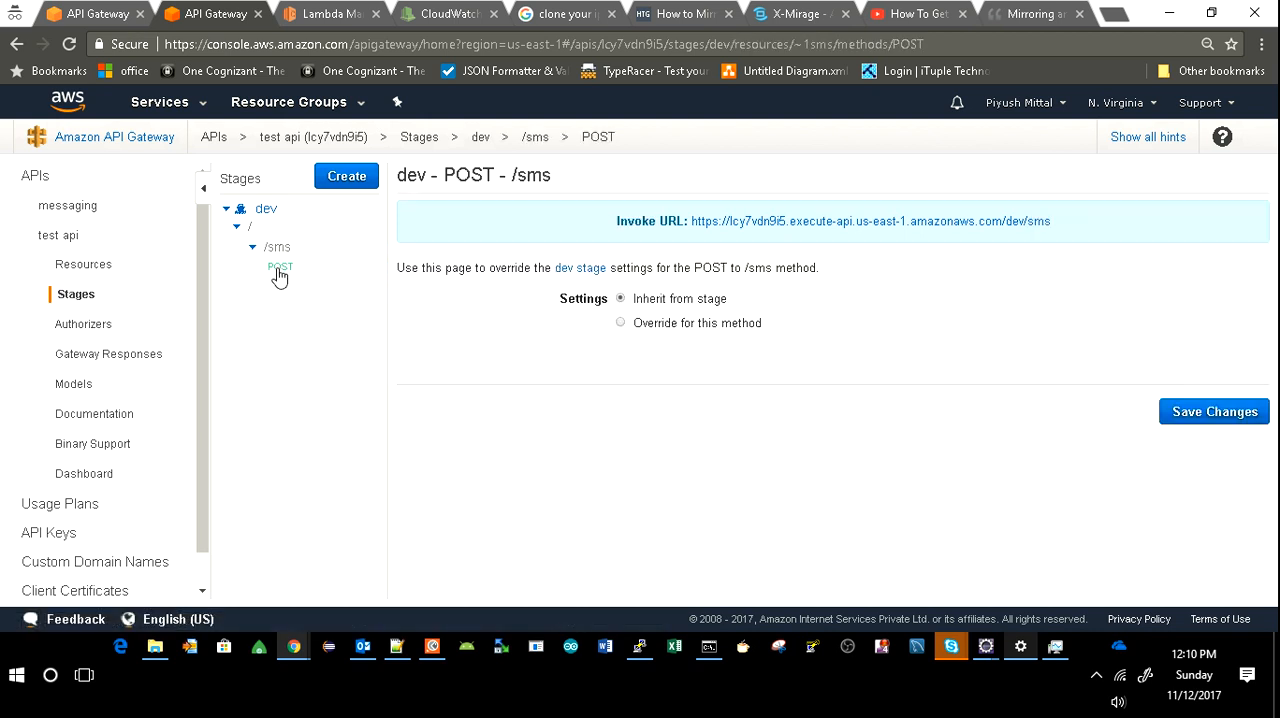
left_click_drag(1062, 228, 697, 244)
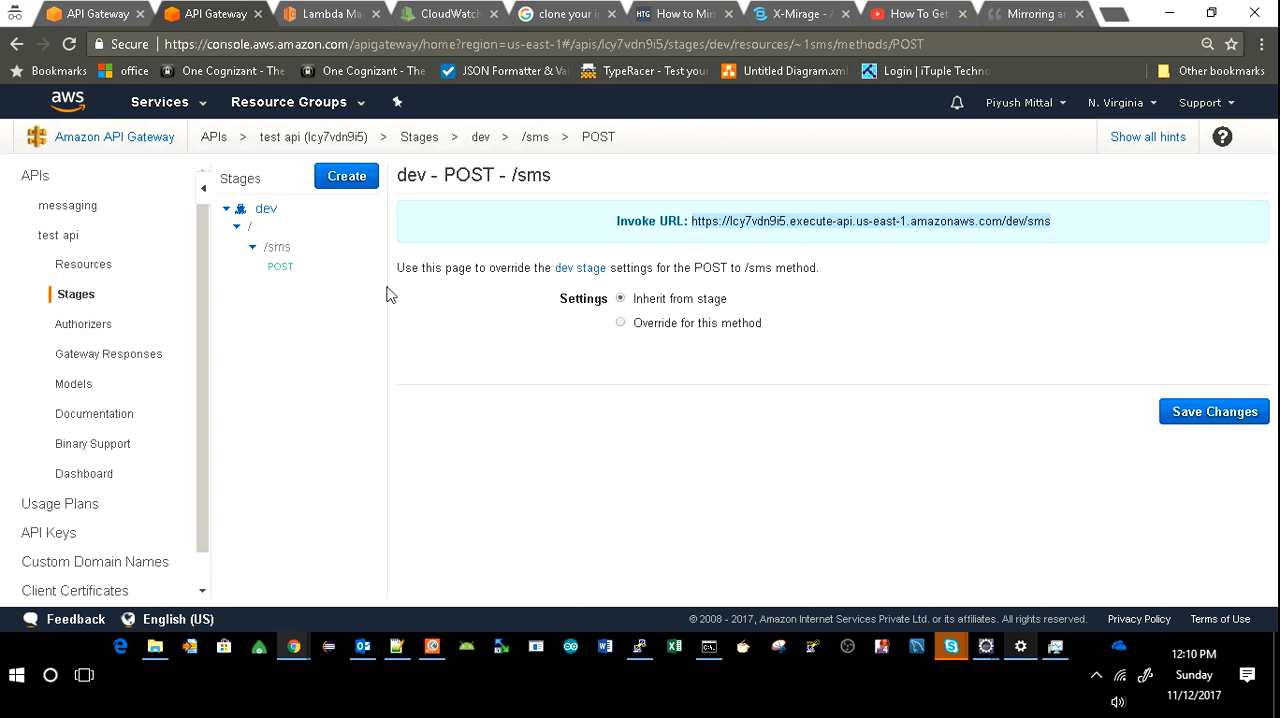
Open the method test for the /sms POST resource at its request body.
left_click(86, 270)
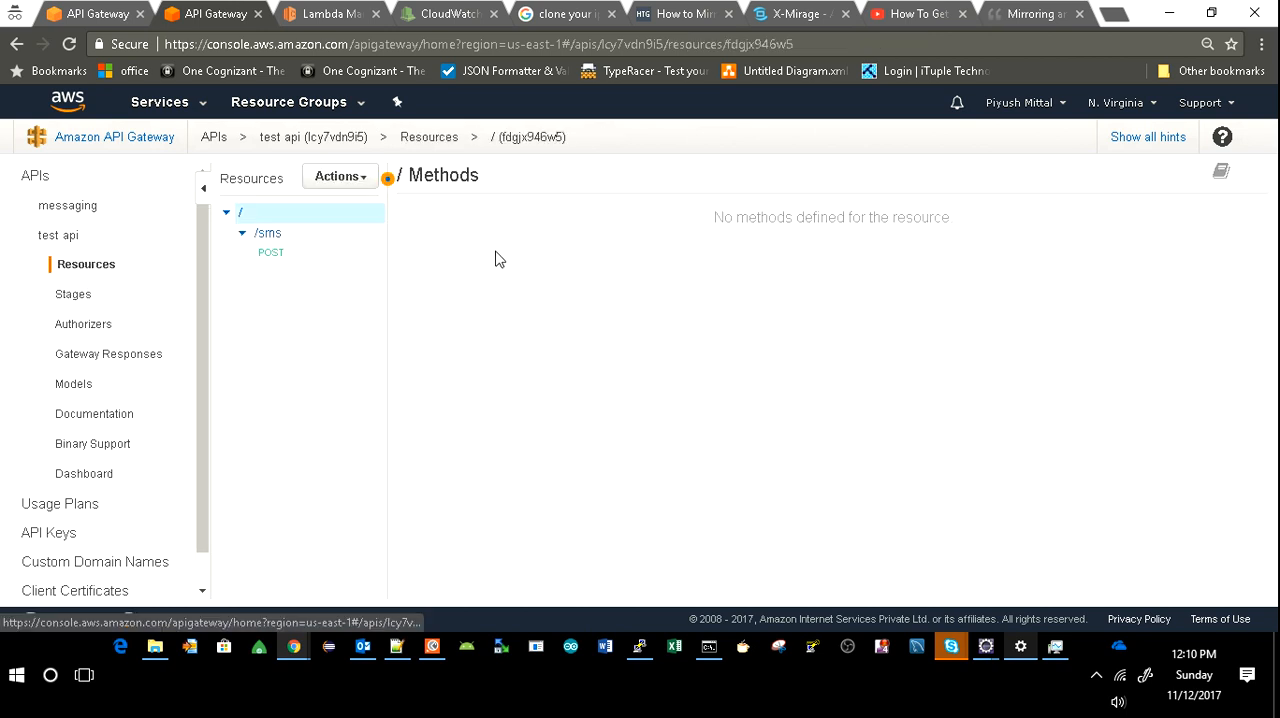
left_click(268, 255)
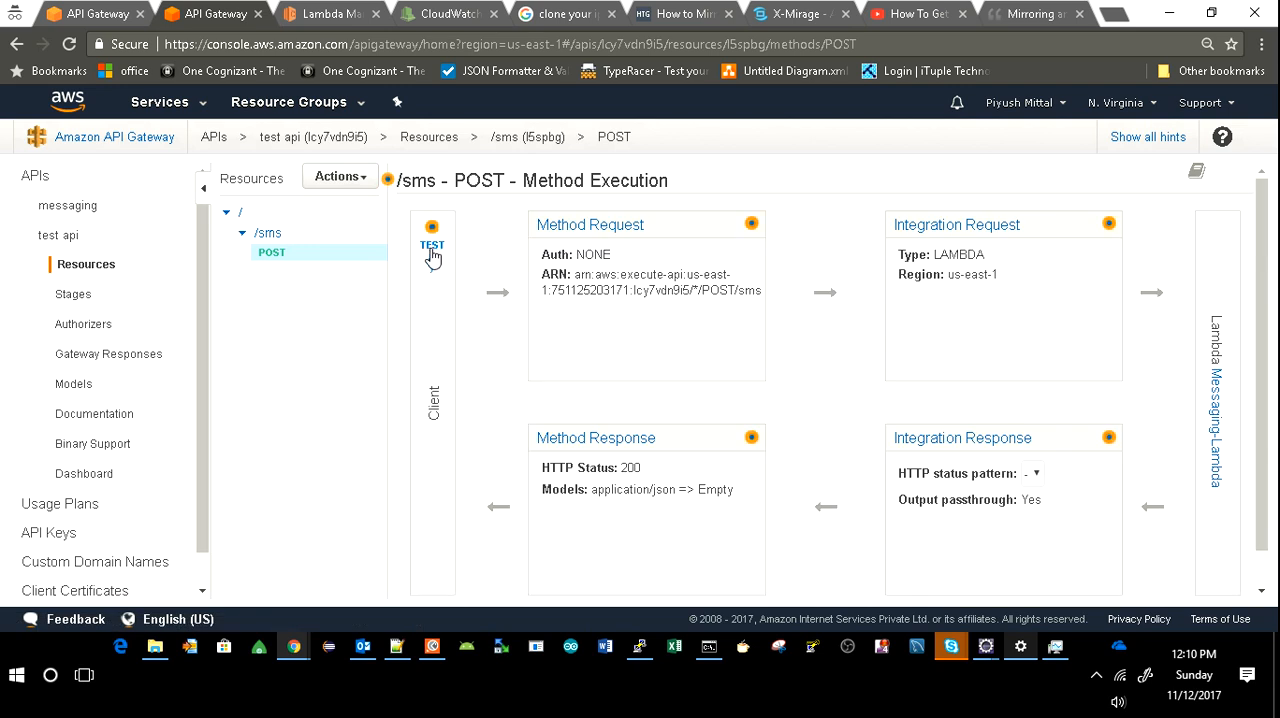
left_click(432, 256)
scroll(563, 368, "down", 3)
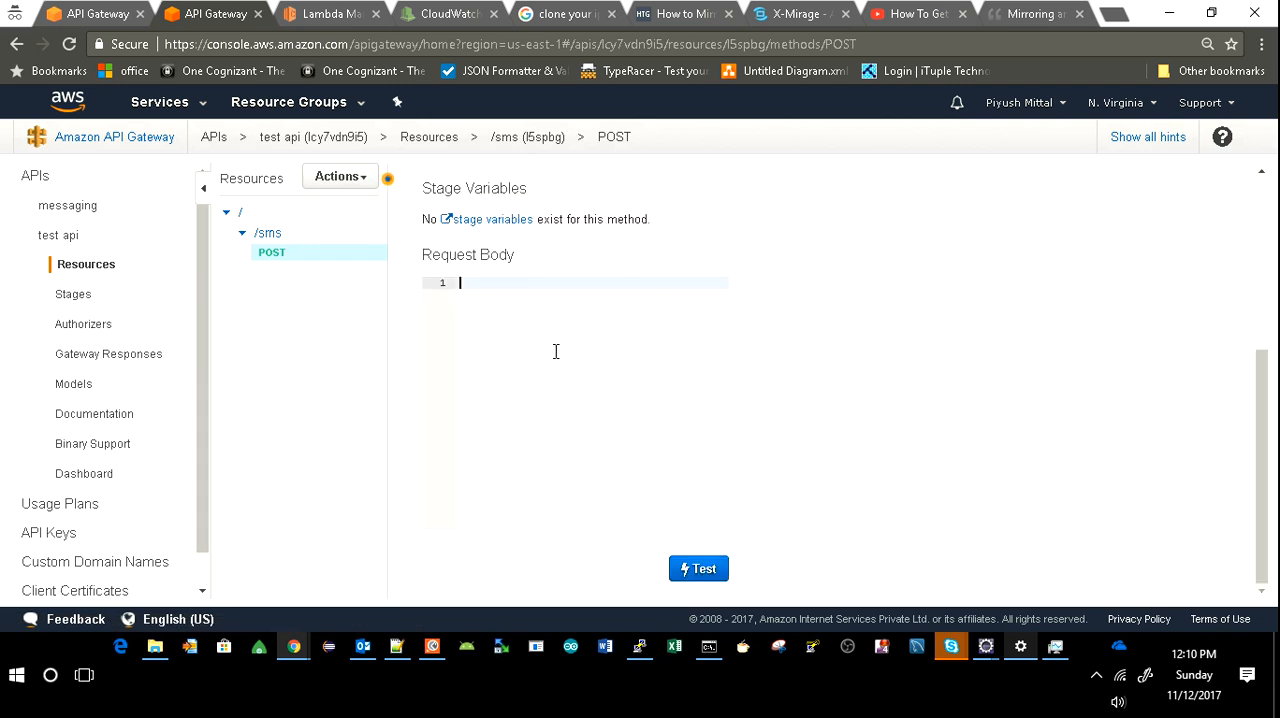
Start a JSON object in the test request body with a "phone" key holding the recipient's phone number including country code.
type("{")
key("Return")
key("Return")
key("Return")
key("Return")
key("Up")
key("Up")
key("Up")
type("\"")
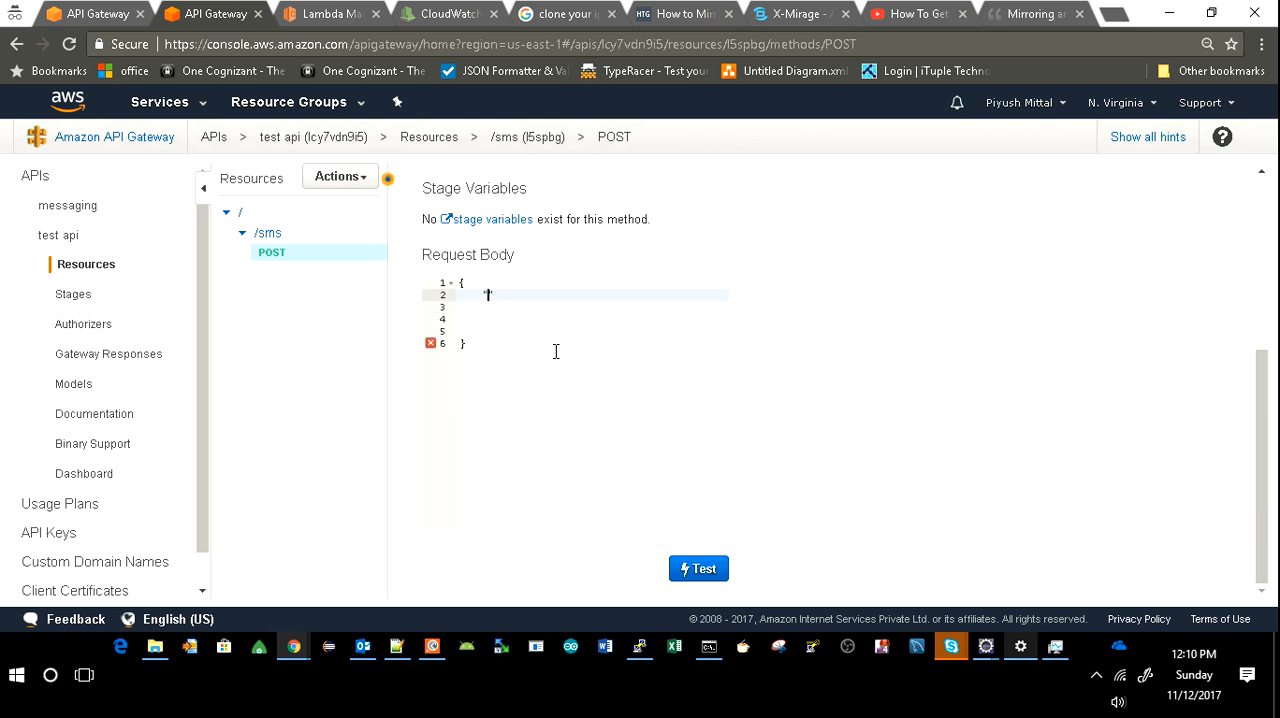
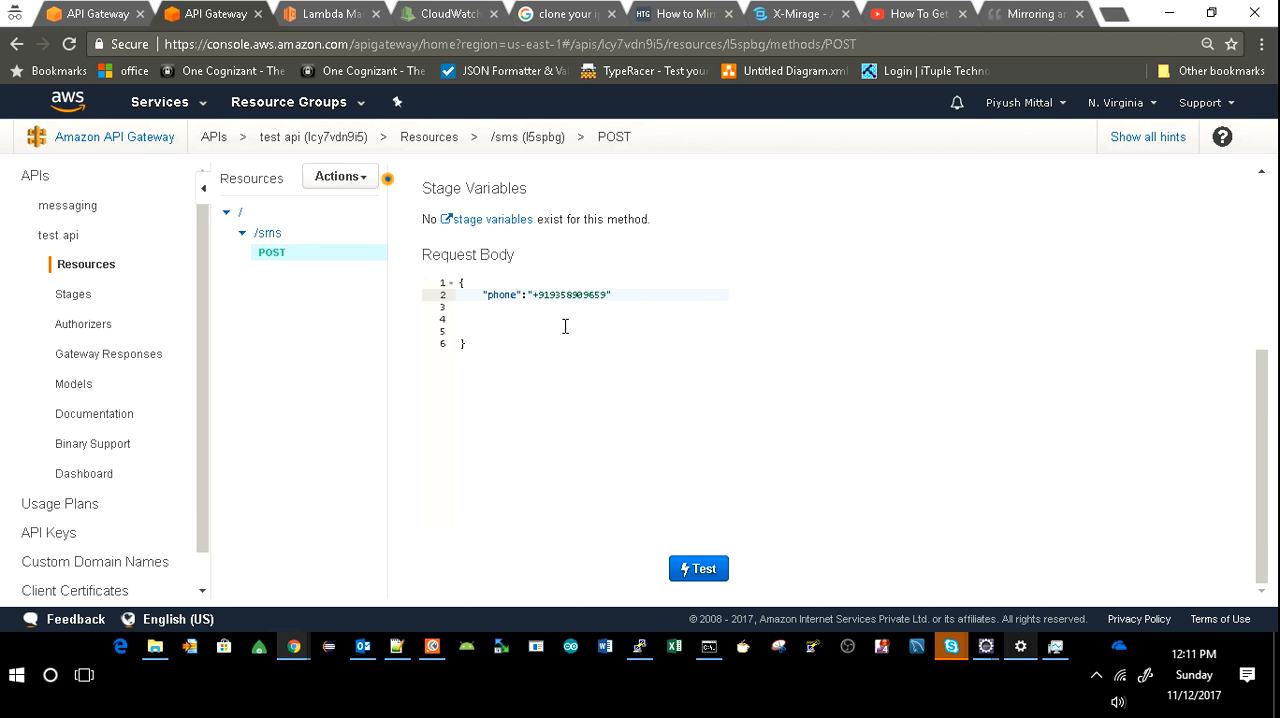
Add a second entry "message":"hello message" after the phone entry in the test request body.
left_click(635, 295)
type(",")
key("Return")
type("\"mes")
type("sage")
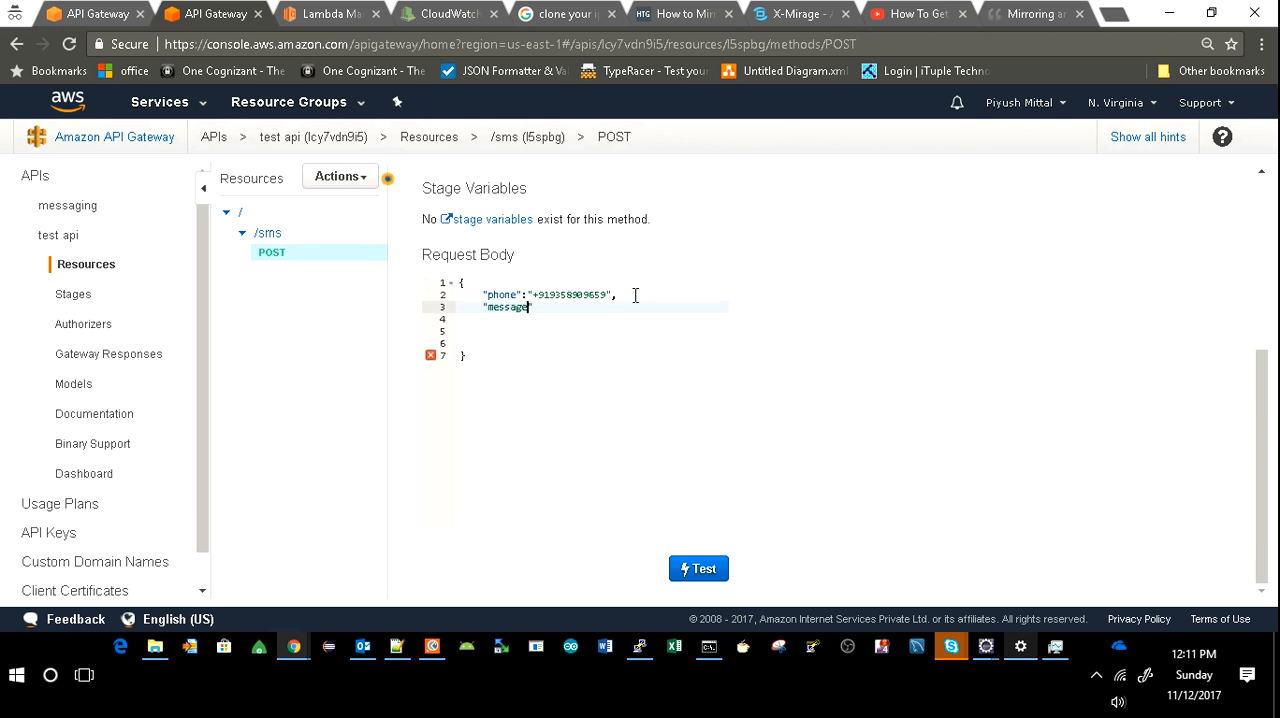
type("\":\"hello message")
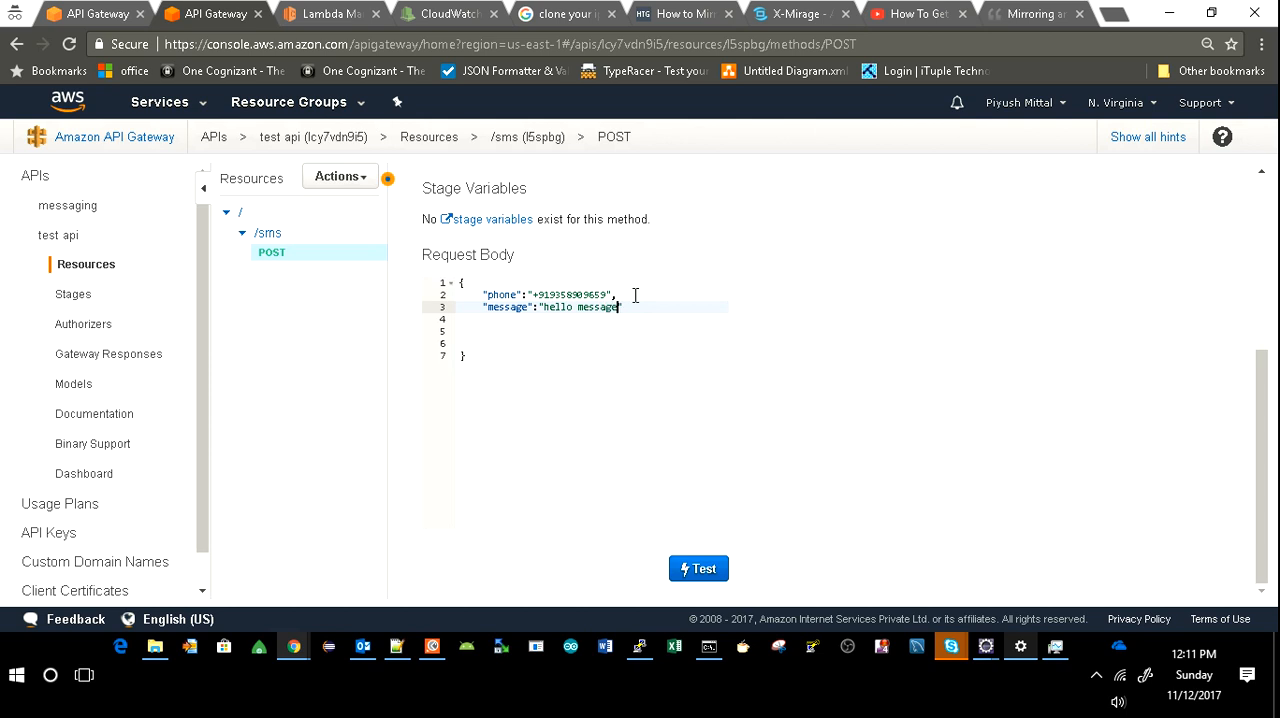
Run the /sms POST method test and review its response status, body and execution logs.
left_click(698, 567)
scroll(918, 380, "up", 4)
scroll(918, 384, "down", 2)
scroll(918, 383, "down", 3)
scroll(920, 376, "up", 5)
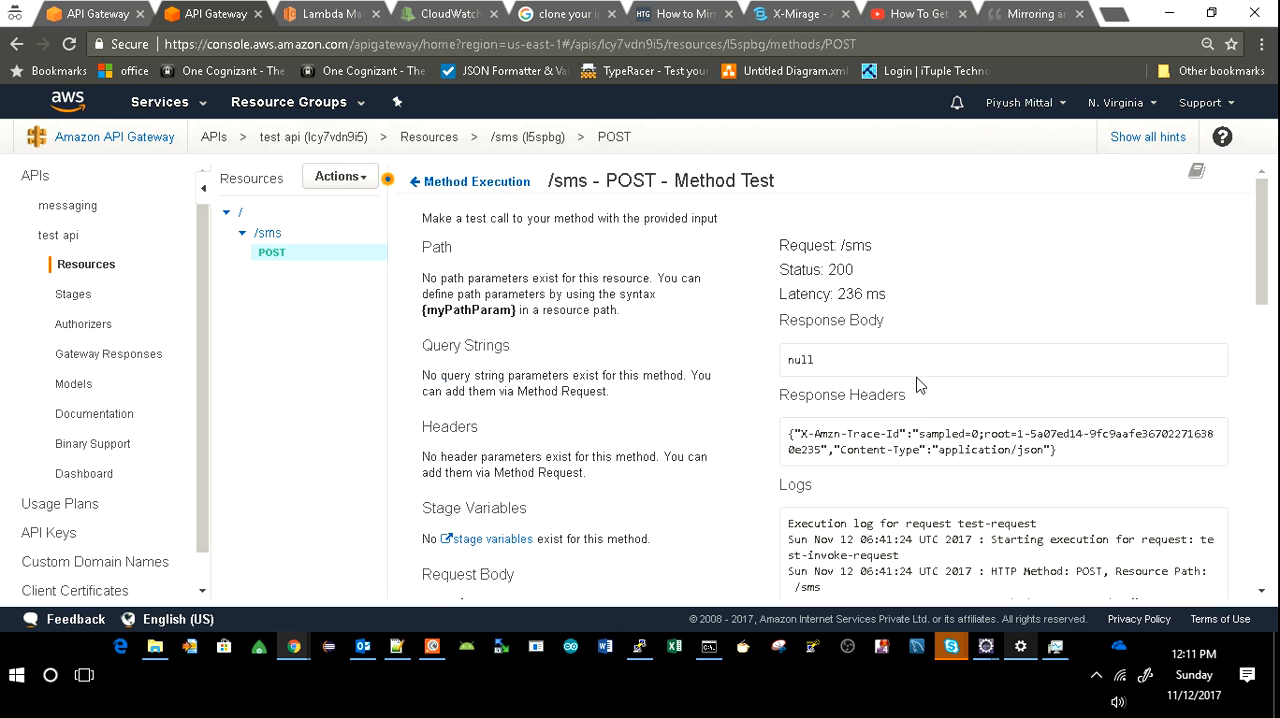
scroll(857, 313, "down", 4)
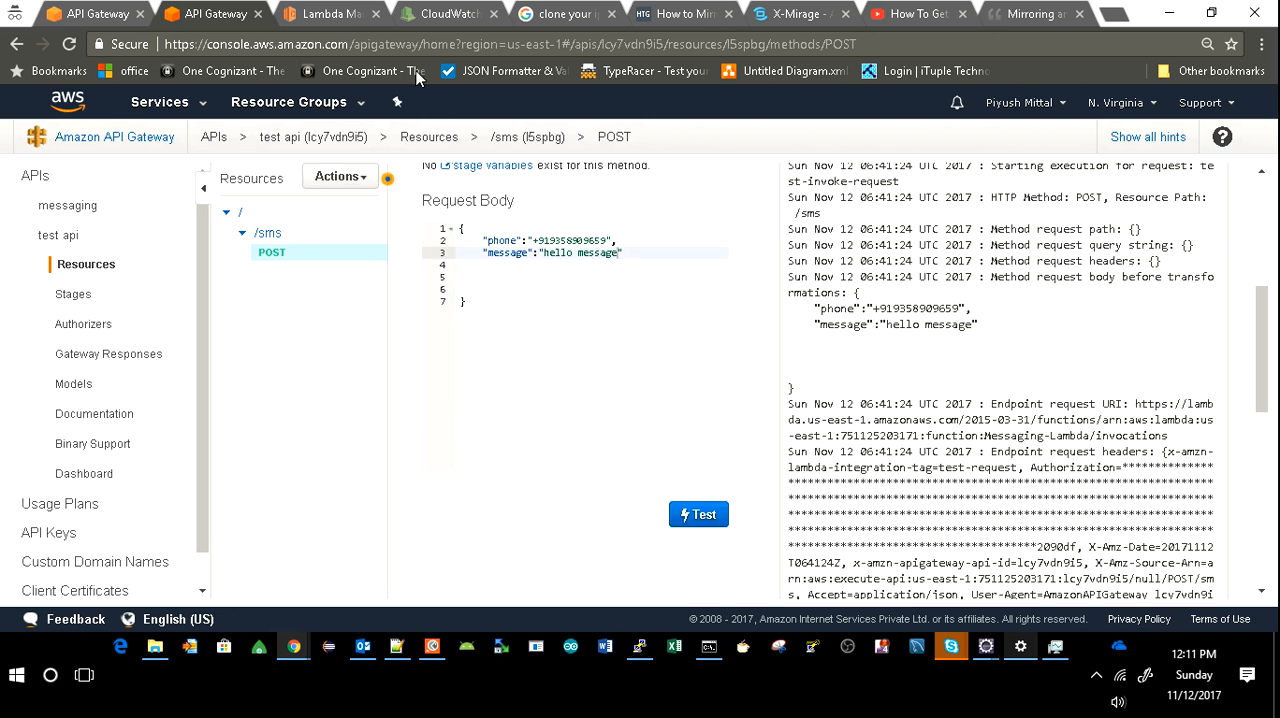
Switch to CloudWatch, refresh the Messaging-Lambda log streams and open the 2017/11/12 stream.
left_click(430, 17)
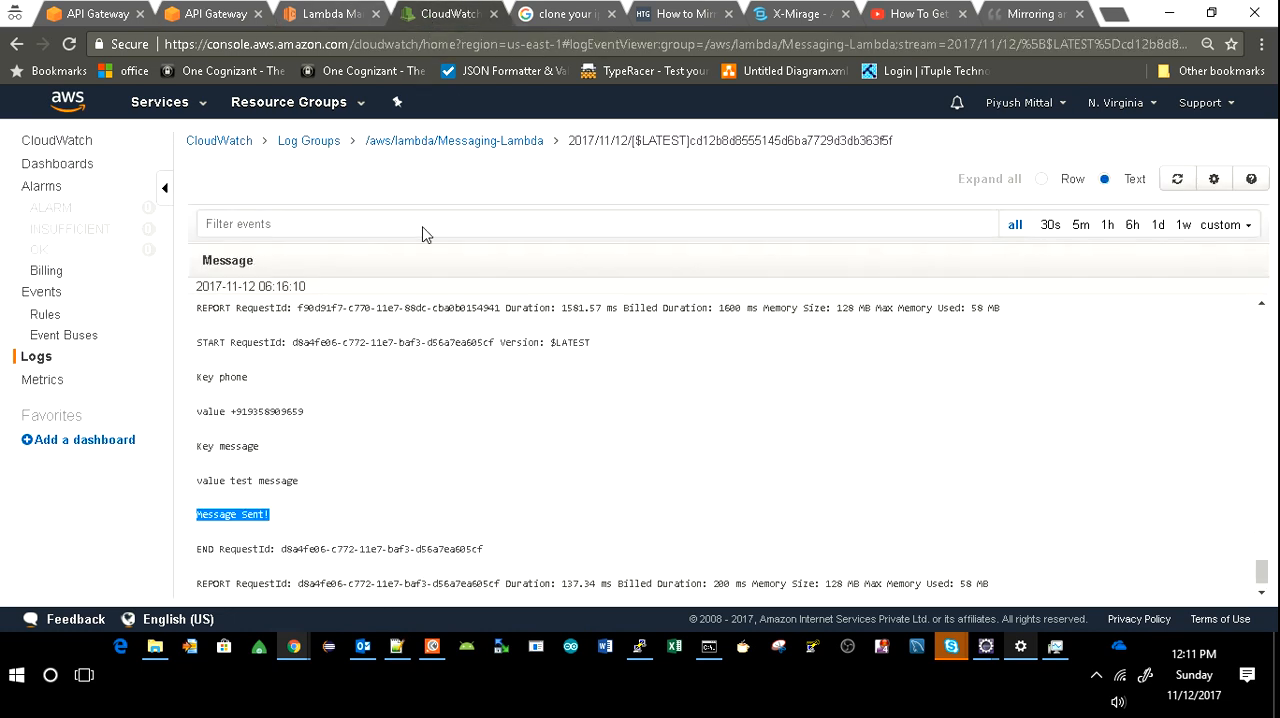
left_click(430, 141)
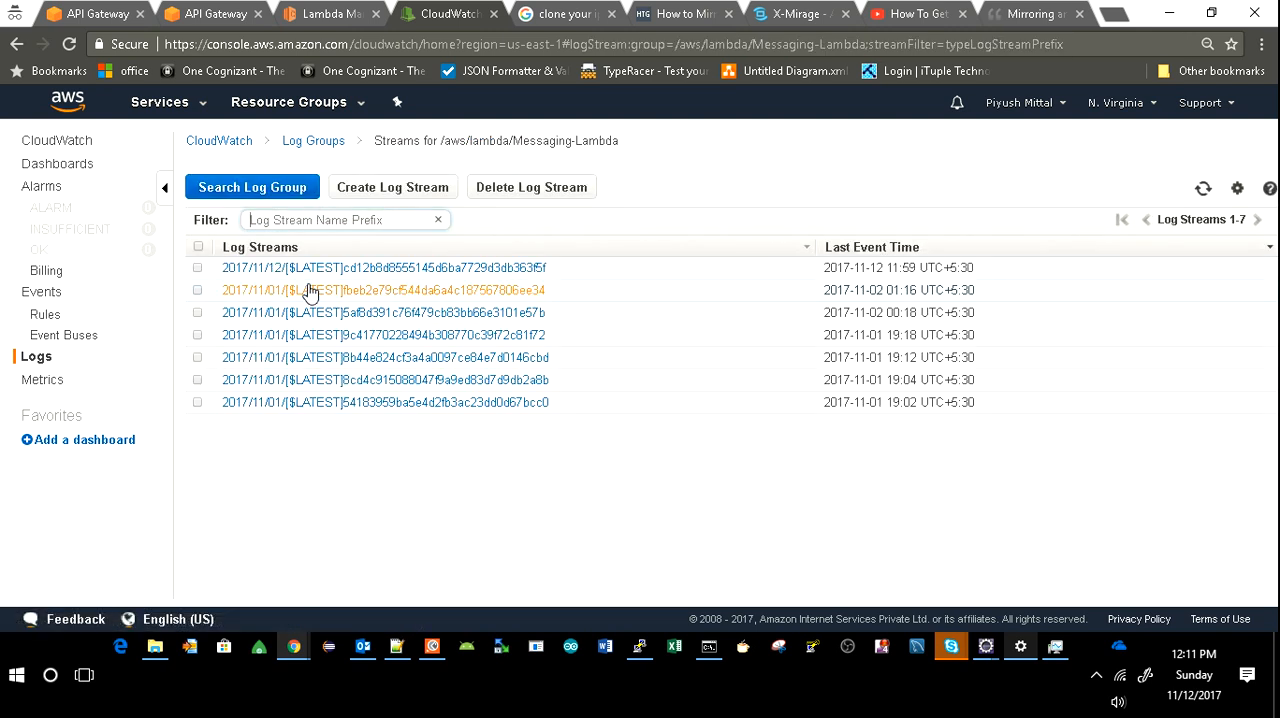
left_click(1203, 190)
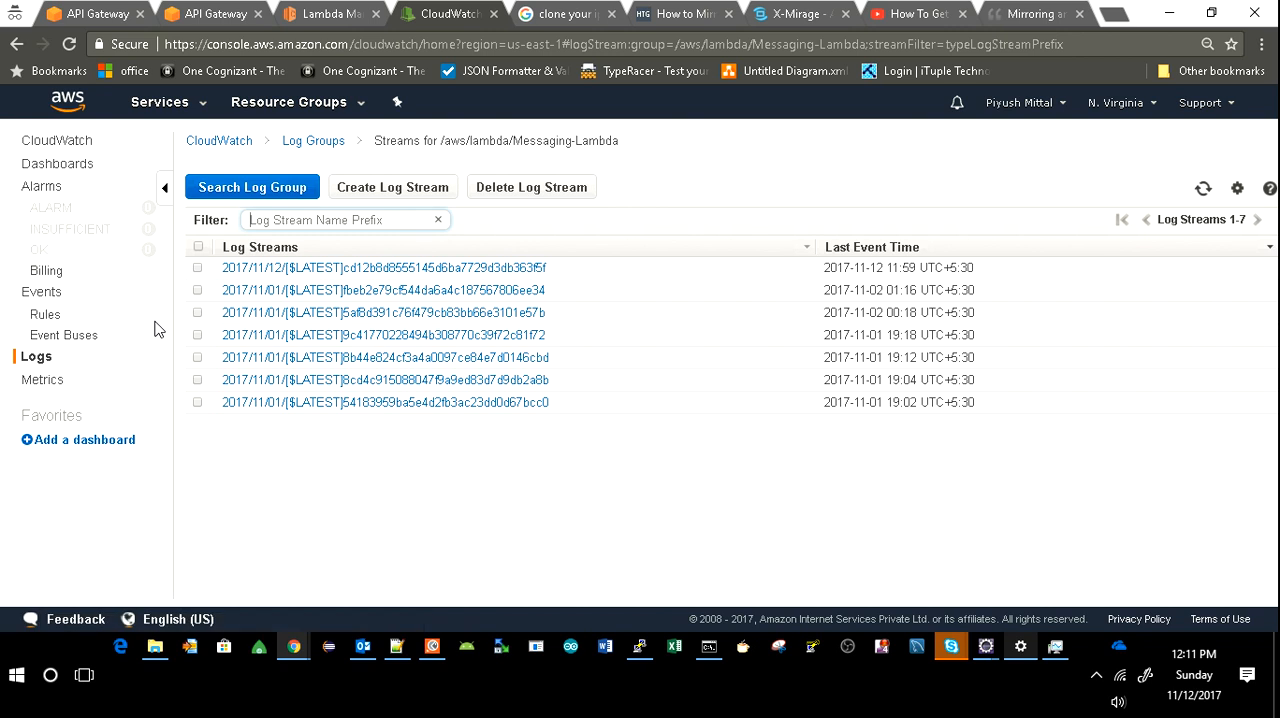
left_click(446, 270)
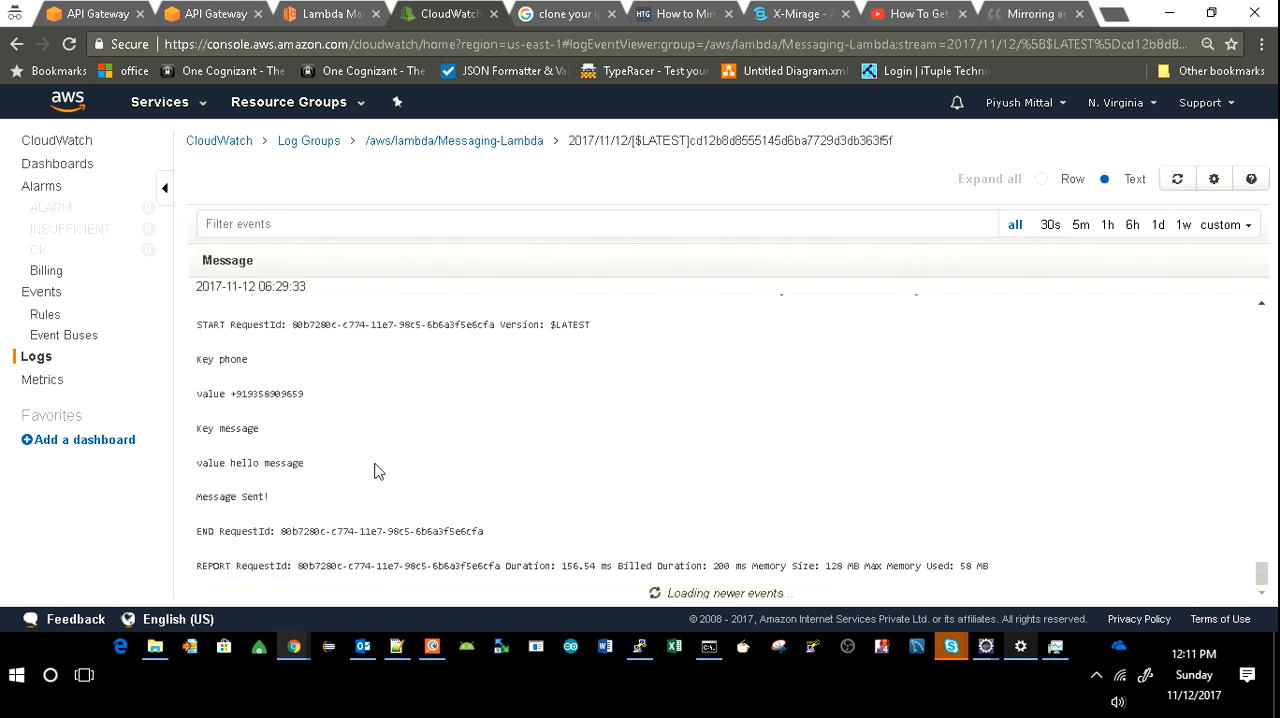
Compare the test request body with the phone and message keys and values logged for the latest Messaging-Lambda invocation.
left_click(321, 16)
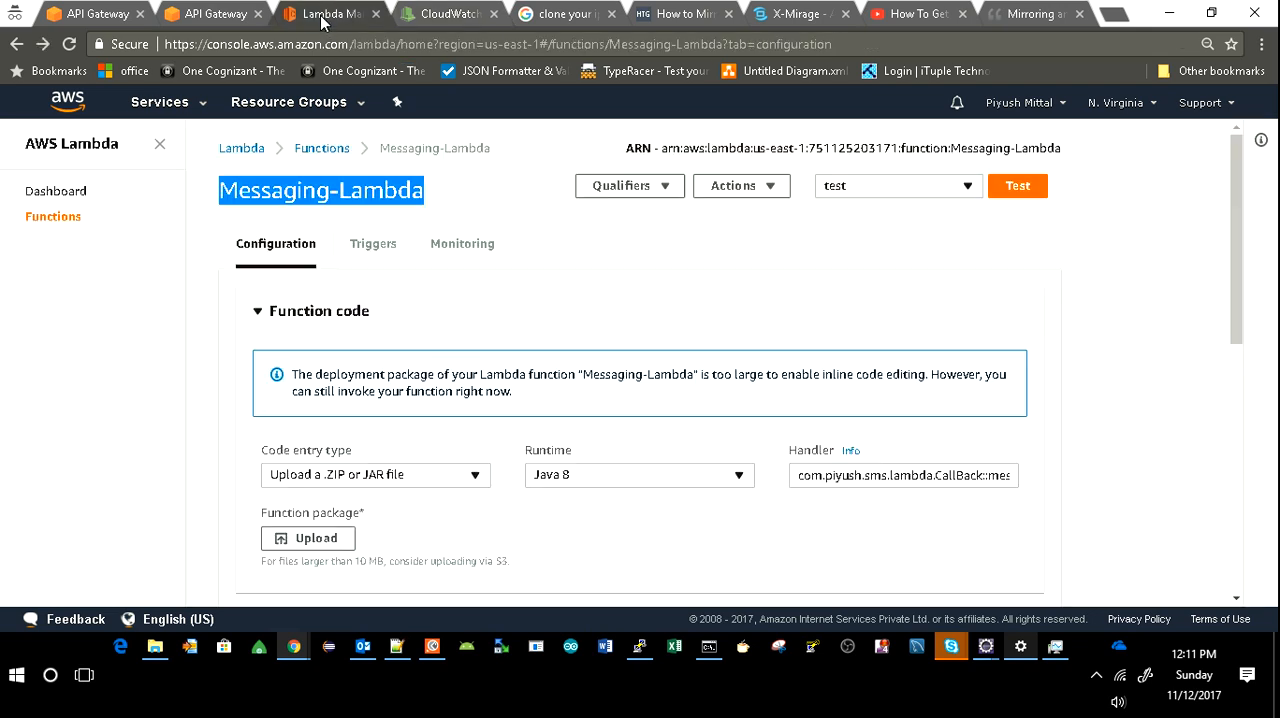
left_click(213, 14)
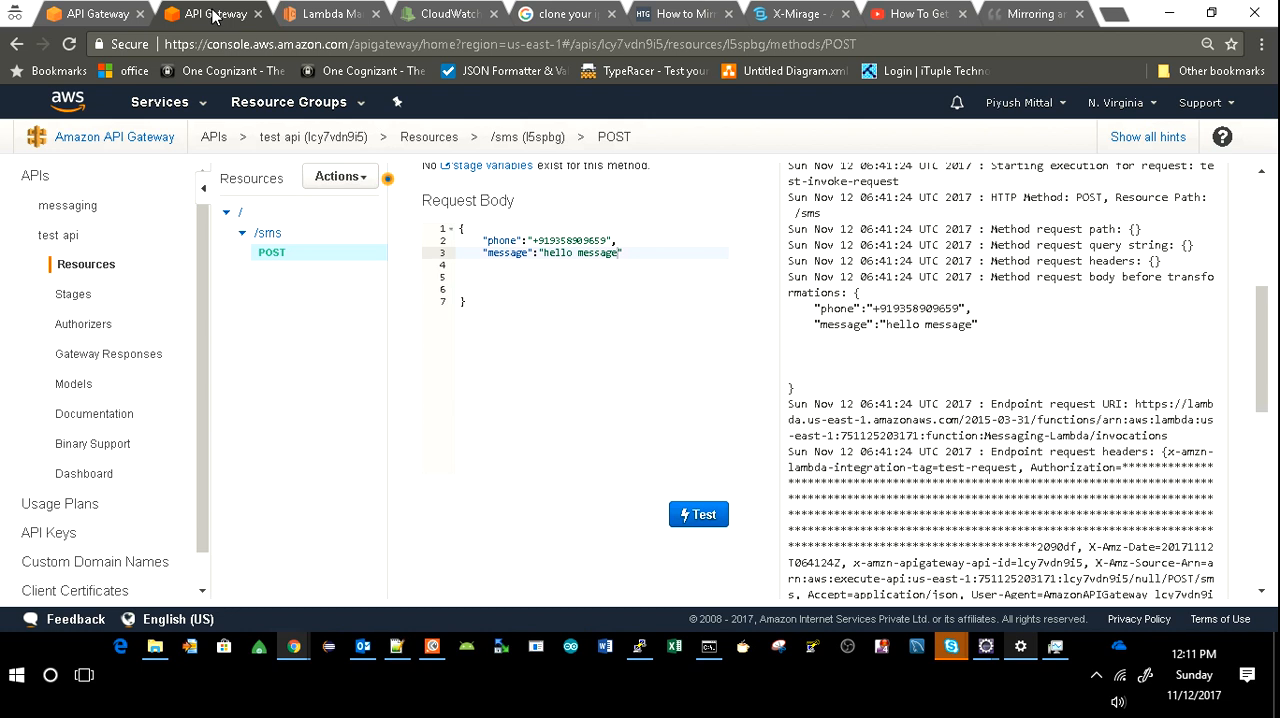
left_click(433, 16)
left_click_drag(323, 463, 196, 364)
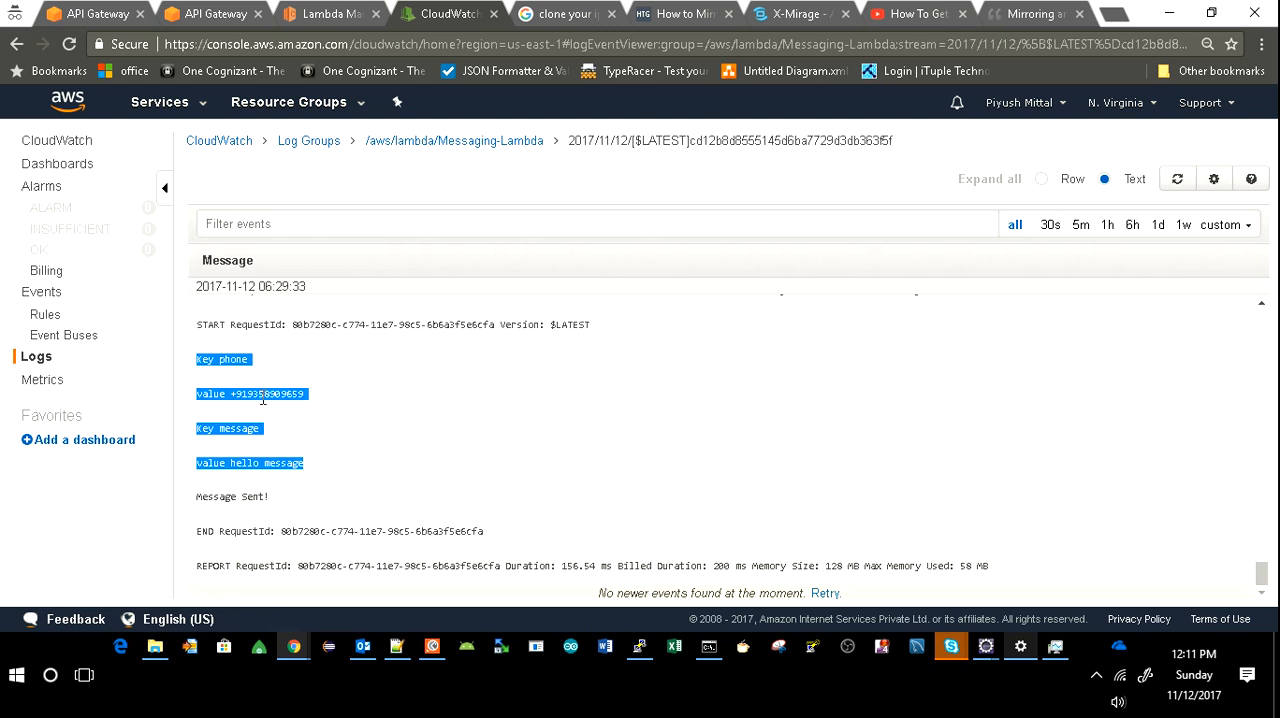
double_click(233, 359)
left_click_drag(229, 393, 304, 394)
double_click(222, 428)
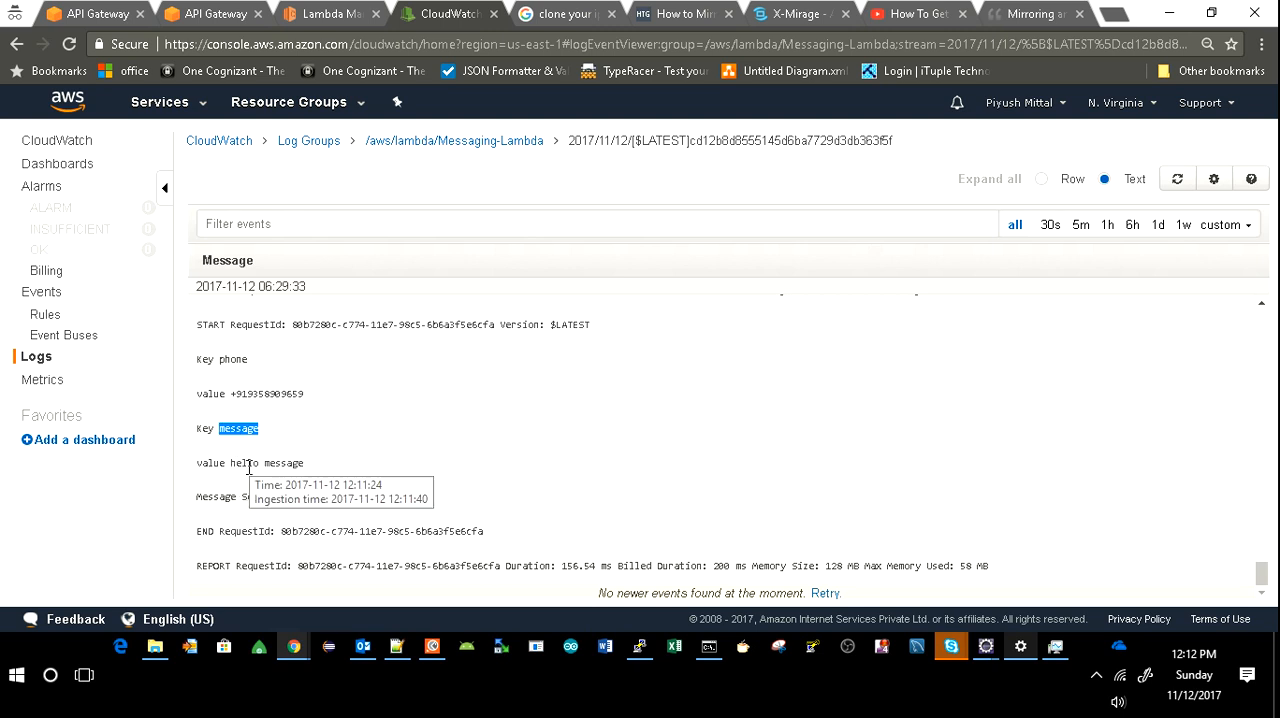
left_click_drag(230, 462, 306, 464)
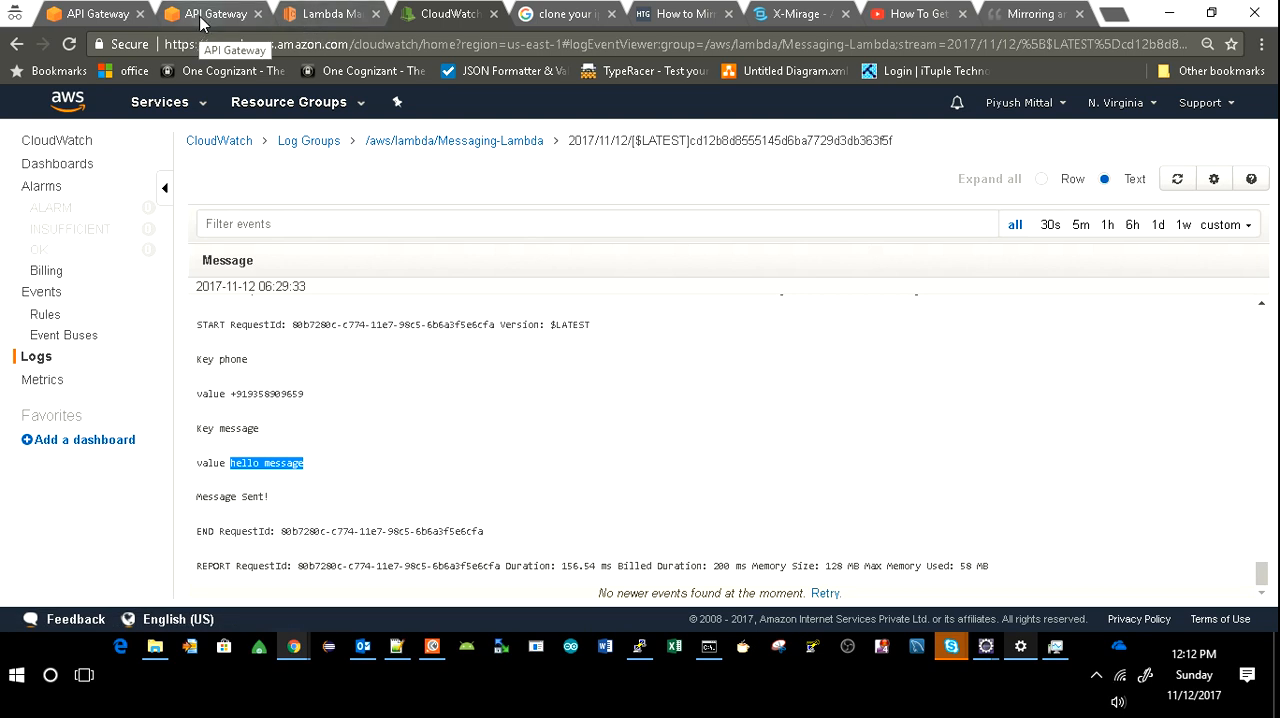
Return to the /sms POST method test and remove the blank lines after the message entry in the request body.
left_click(108, 22)
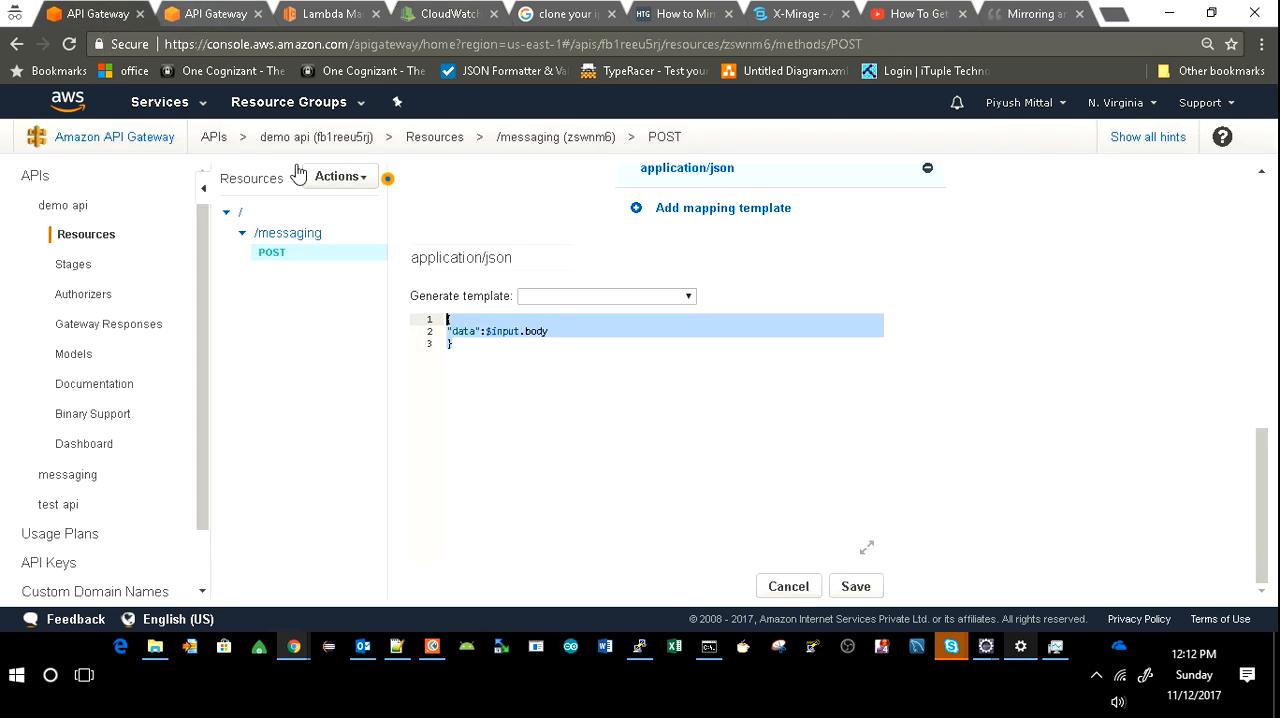
left_click(210, 16)
left_click(530, 289)
key("BackSpace")
key("BackSpace")
key("BackSpace")
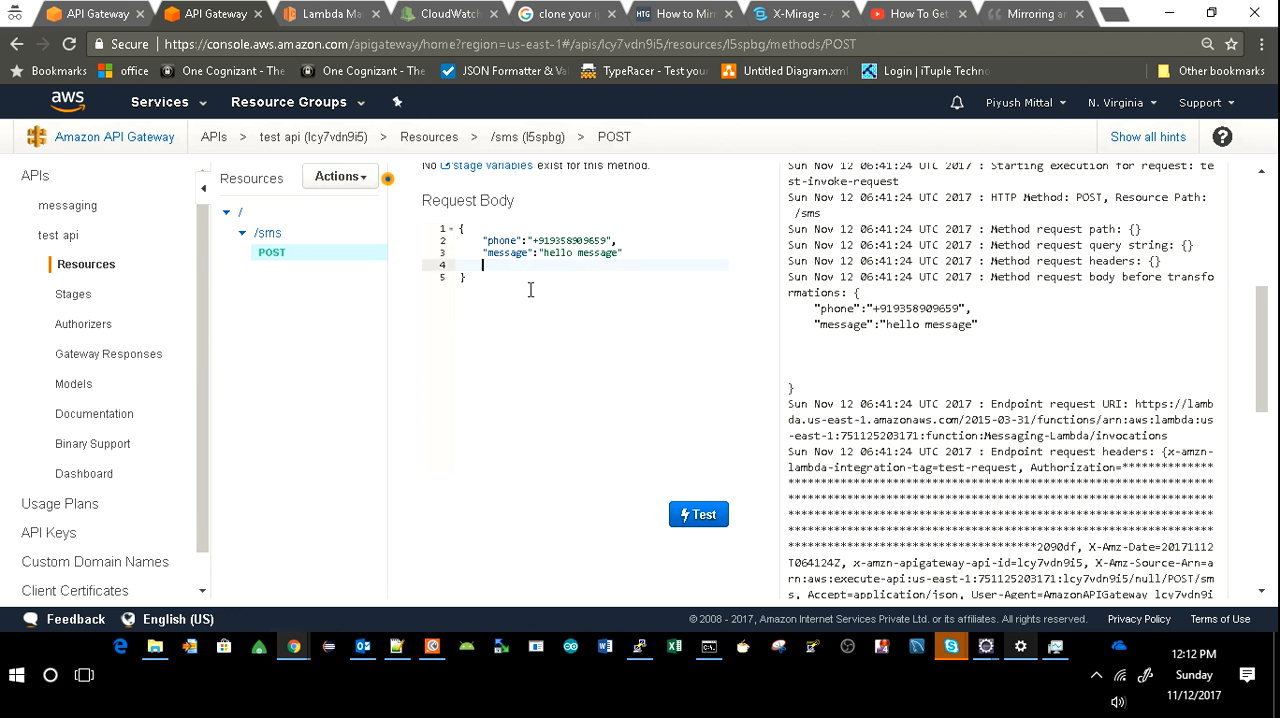
key("BackSpace")
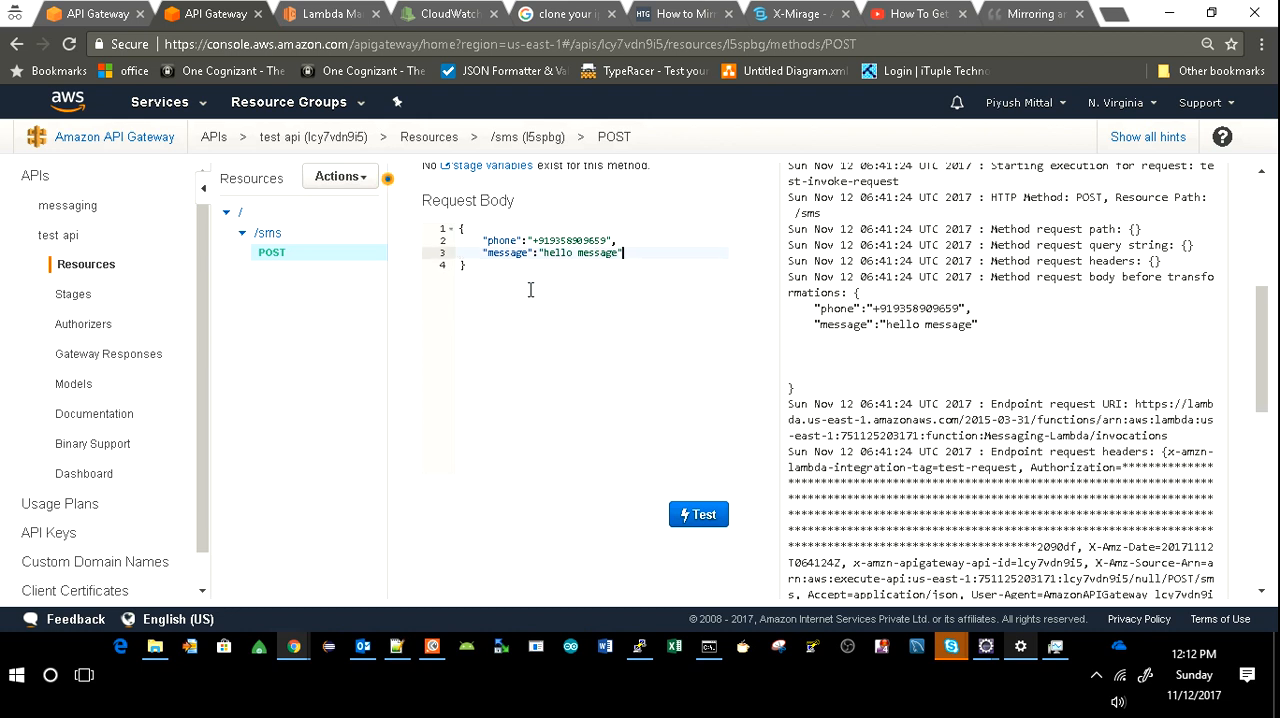